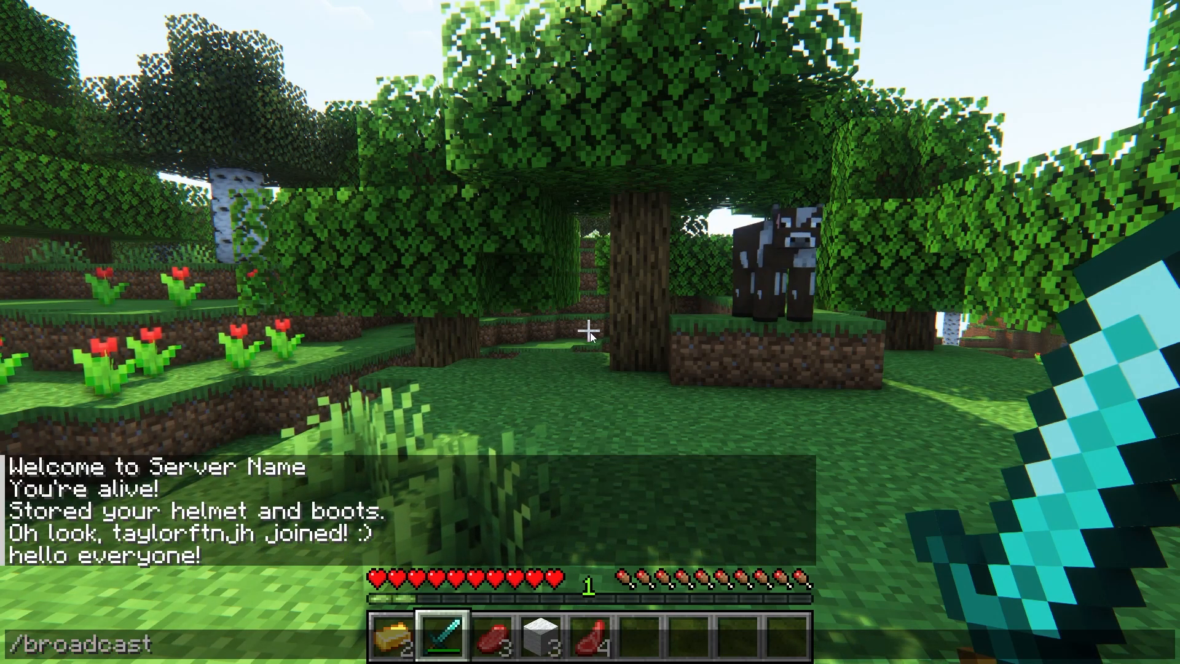
pyautogui.write('lets use ')
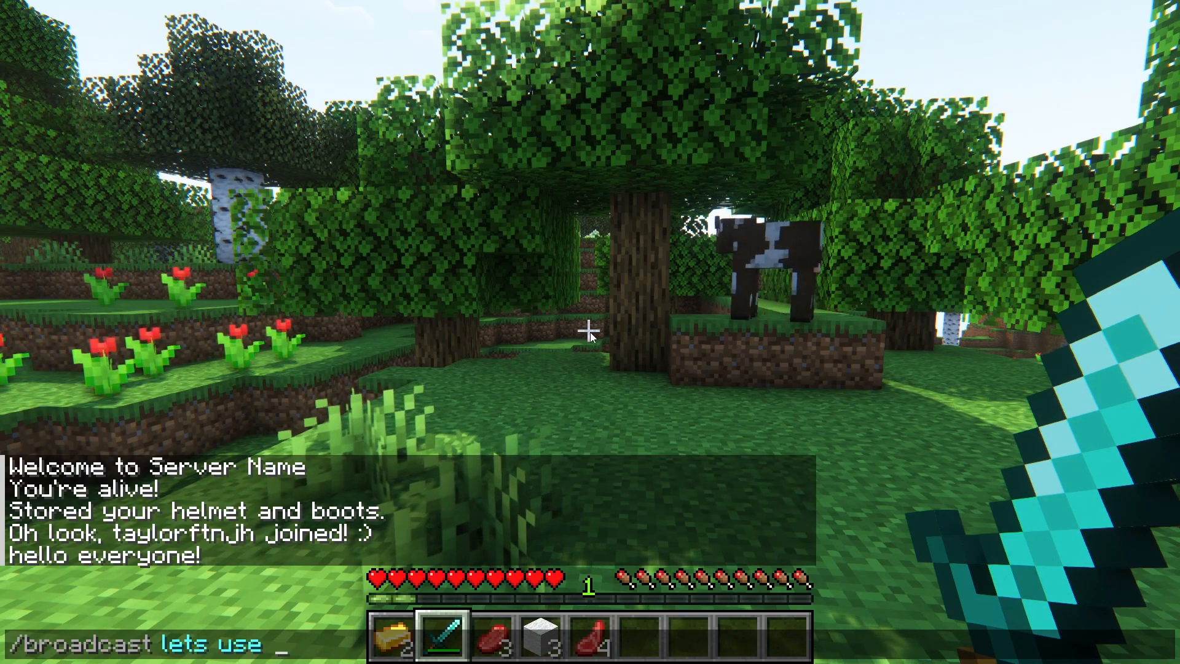
pyautogui.write('skript!')
# Step: Send the /broadcast lets use skript! message so it appears in server chat
pyautogui.press('Return')
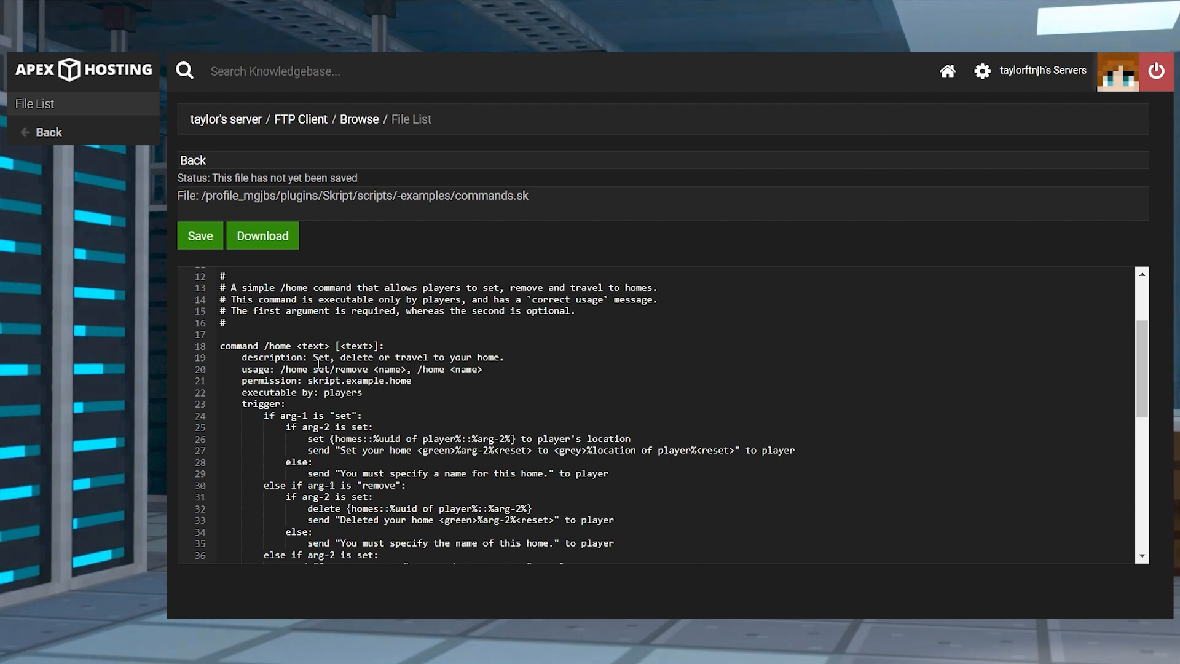
pyautogui.moveTo(311, 358); pyautogui.dragTo(521, 362)
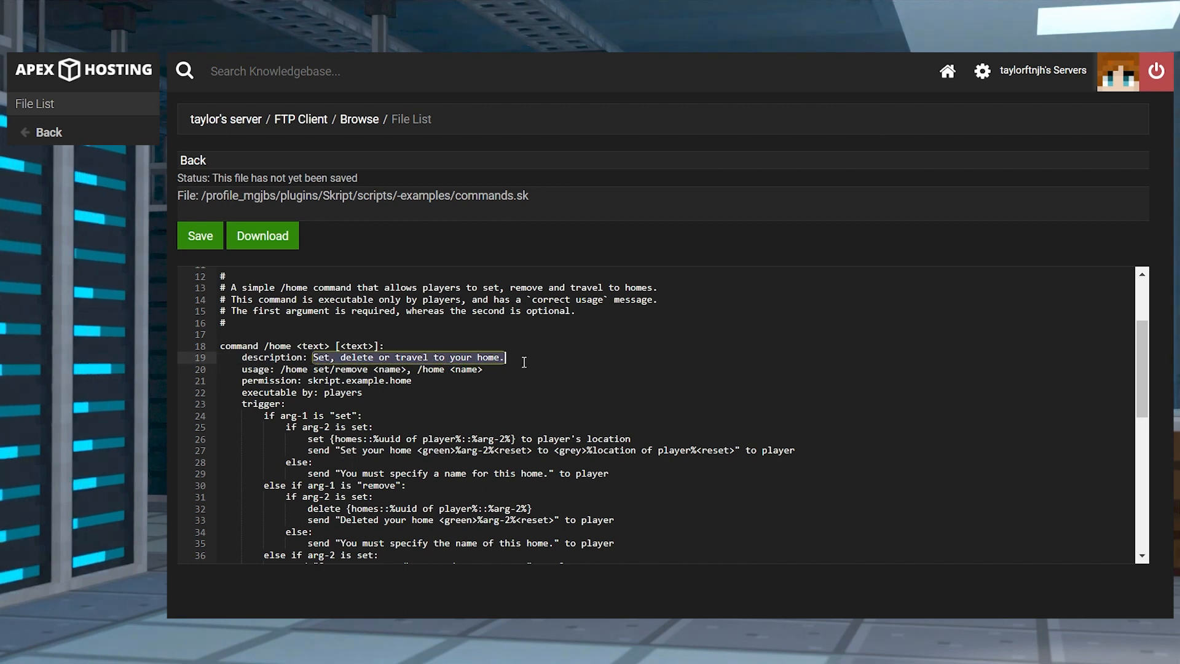
pyautogui.moveTo(237, 372); pyautogui.dragTo(333, 369)
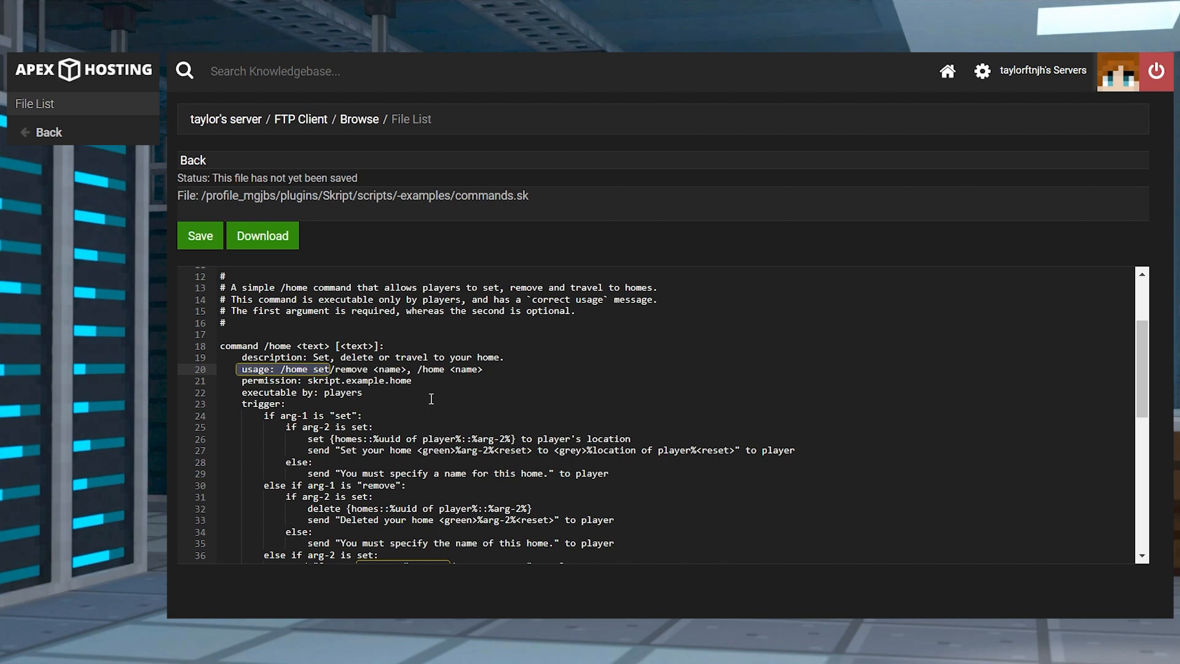
pyautogui.moveTo(260, 417)
pyautogui.mouseDown()
pyautogui.moveTo(372, 417)
pyautogui.moveTo(673, 466)
pyautogui.mouseUp()
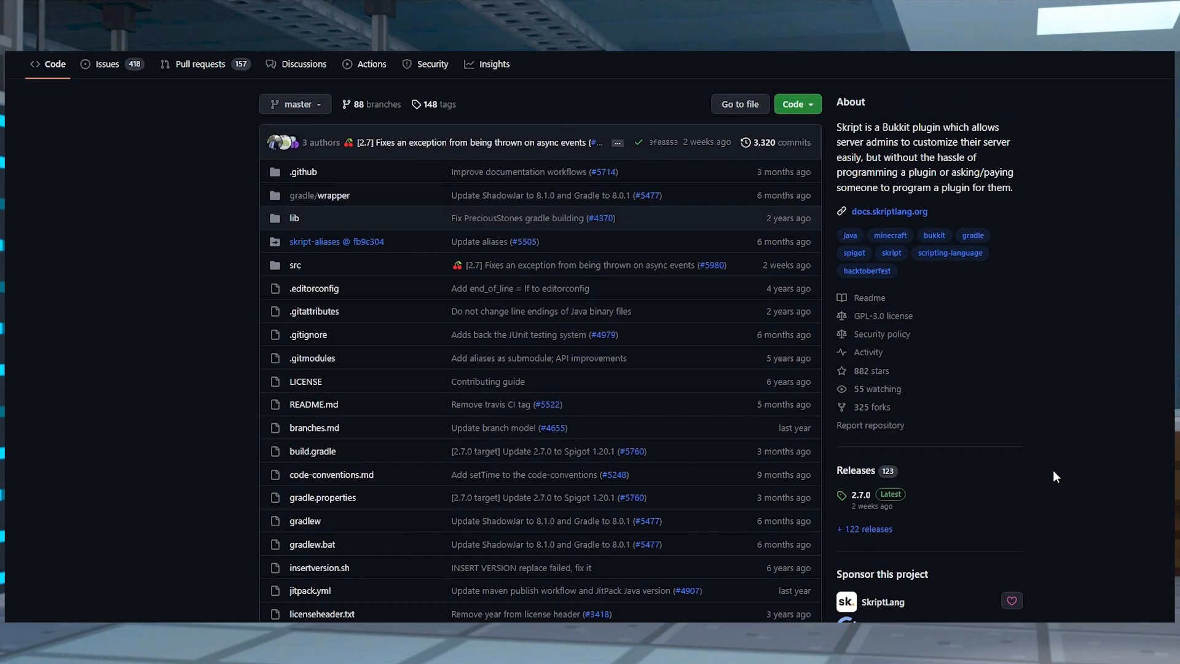
pyautogui.scroll(-2, 1054, 470)
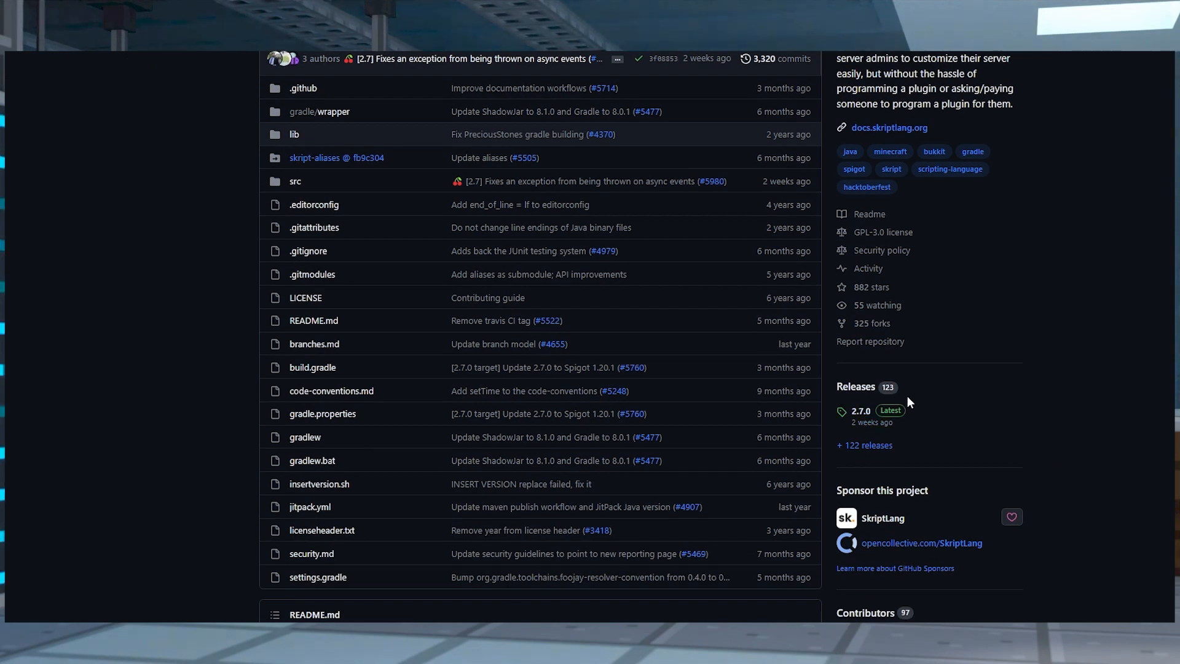
# Step: View the Skript 2.7.0 release on GitHub and expand its downloadable Assets
pyautogui.click(875, 388)
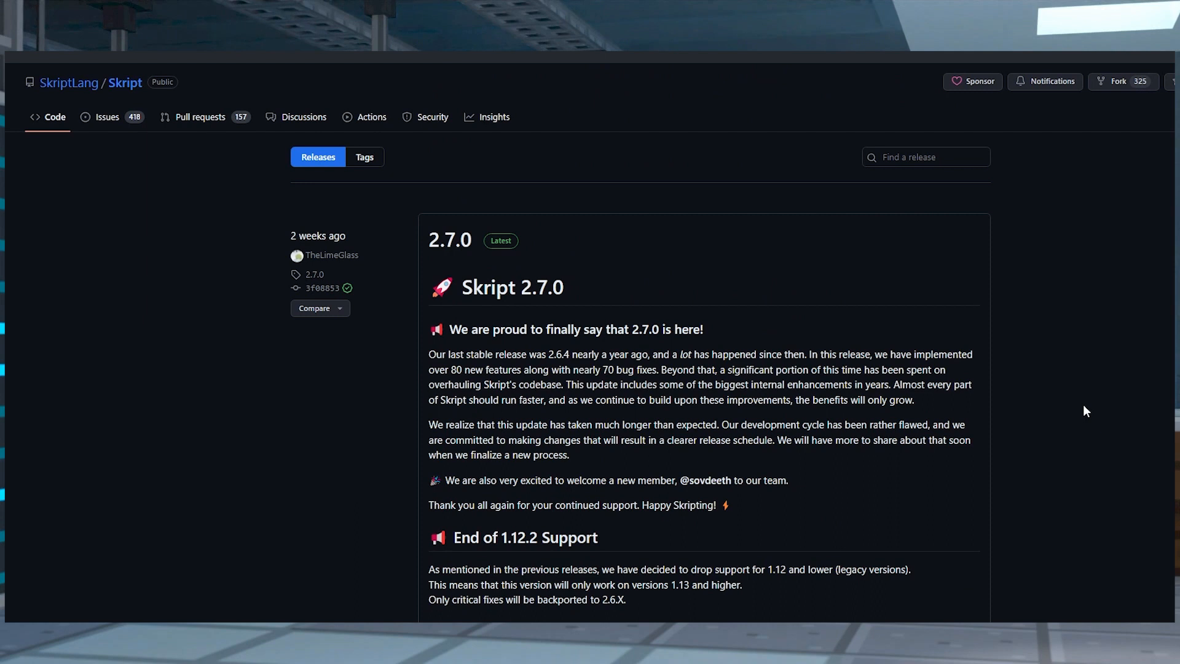
pyautogui.scroll(-3, 1085, 410)
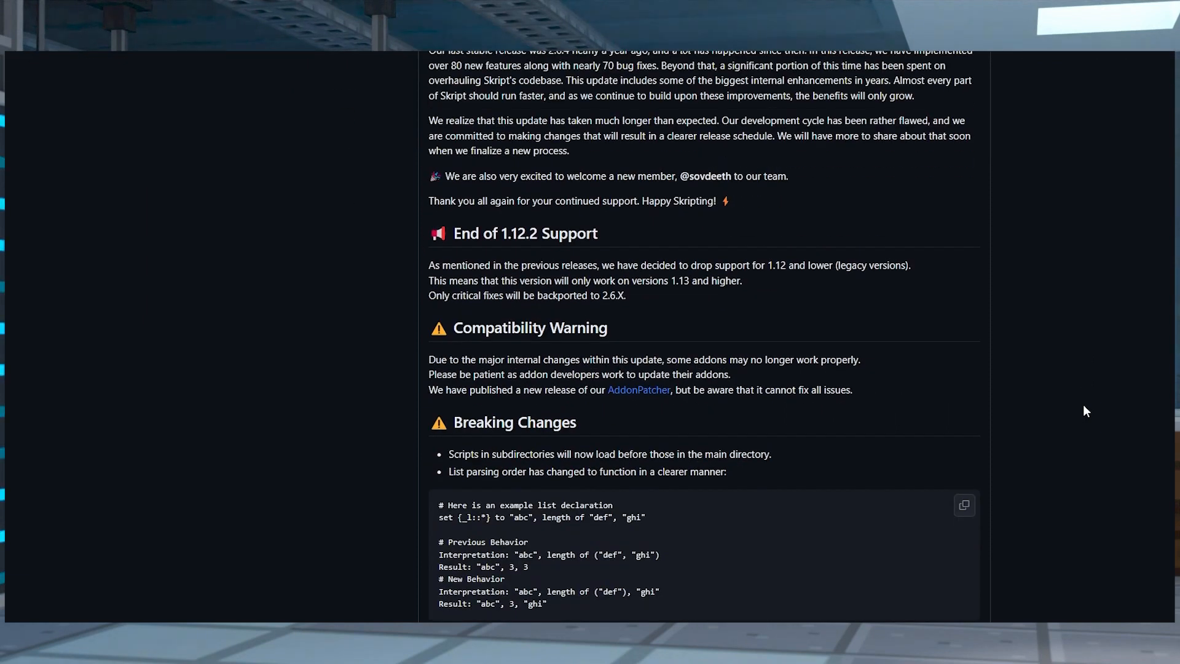
pyautogui.scroll(-3, 1086, 410)
pyautogui.scroll(-2, 1086, 410)
pyautogui.scroll(-1, 1085, 410)
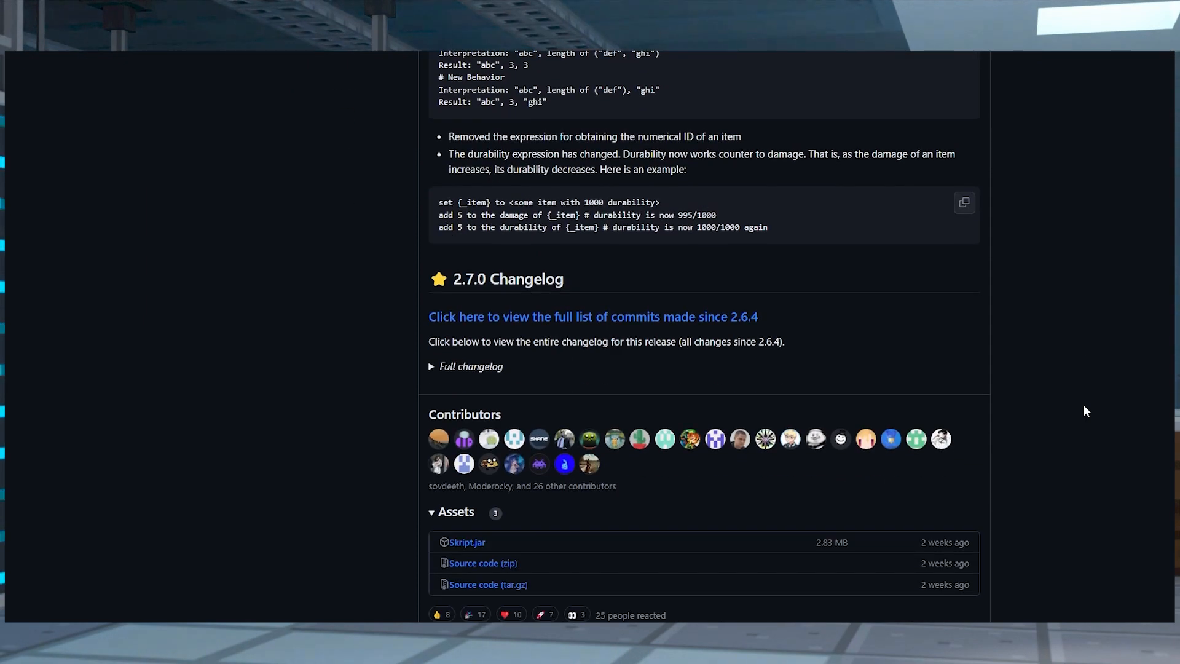
pyautogui.scroll(-2, 1086, 411)
pyautogui.click(460, 347)
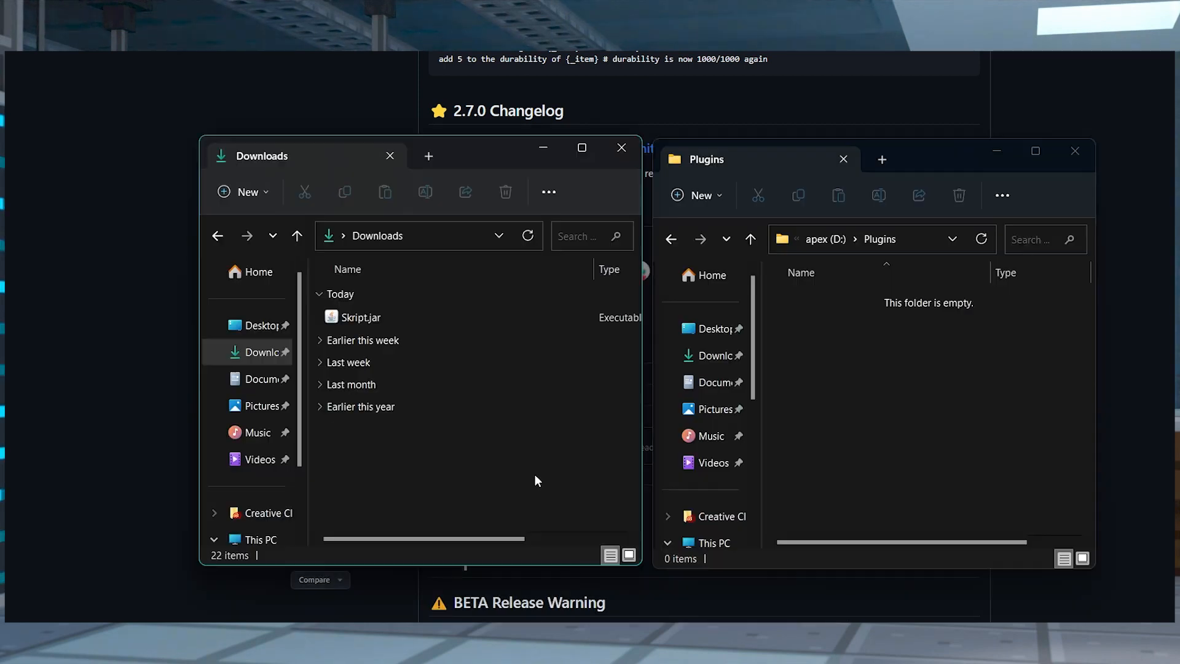
# Step: Copy Skript.jar from Downloads into the empty Plugins folder
pyautogui.click(431, 317)
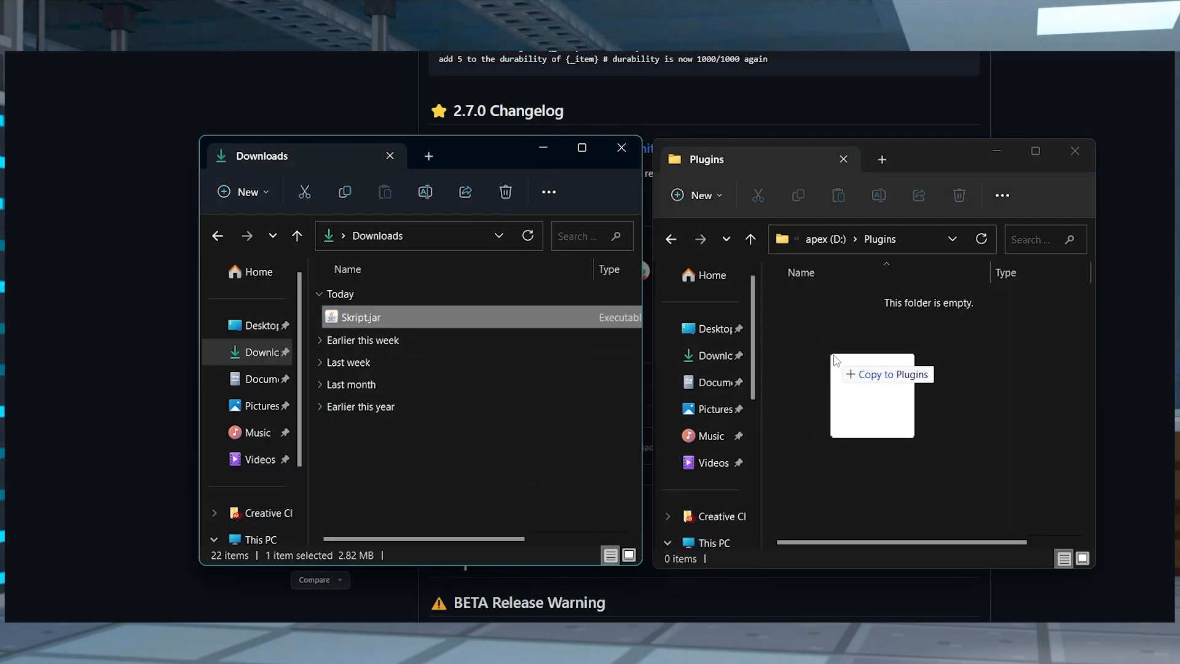
pyautogui.moveTo(431, 317); pyautogui.dragTo(834, 355)
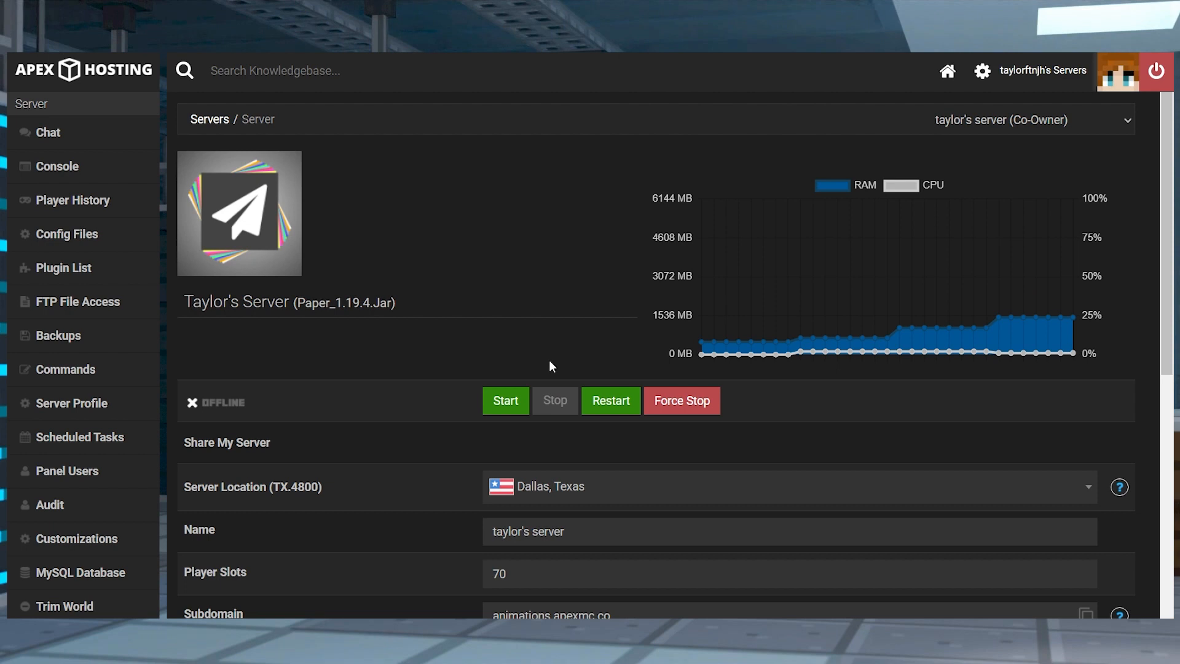
# Step: Upload Skript.jar into the server's plugins folder via FTP File Access, 1/1 files complete
pyautogui.moveTo(394, 305); pyautogui.dragTo(306, 328)
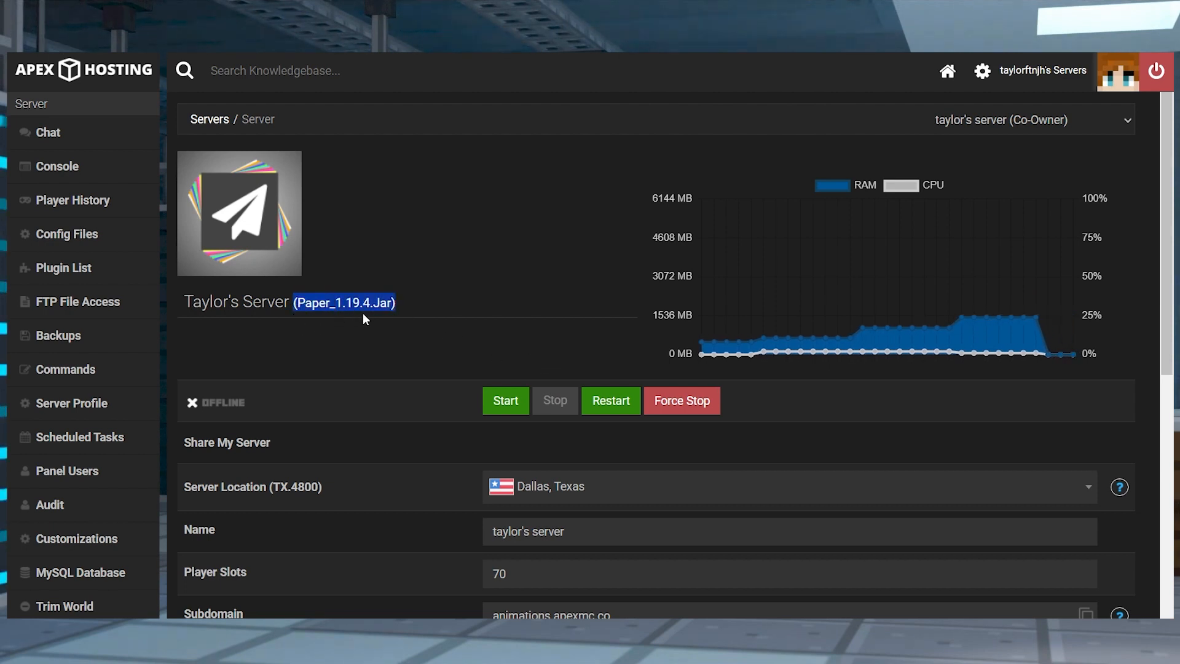
pyautogui.click(340, 331)
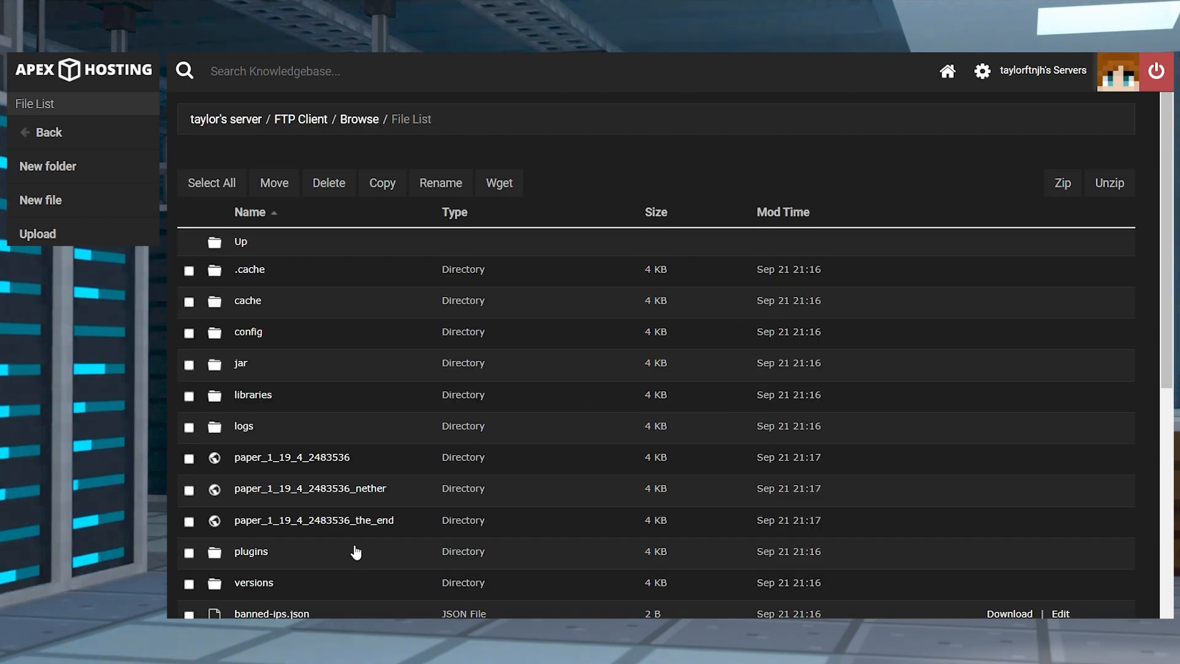
pyautogui.click(356, 551)
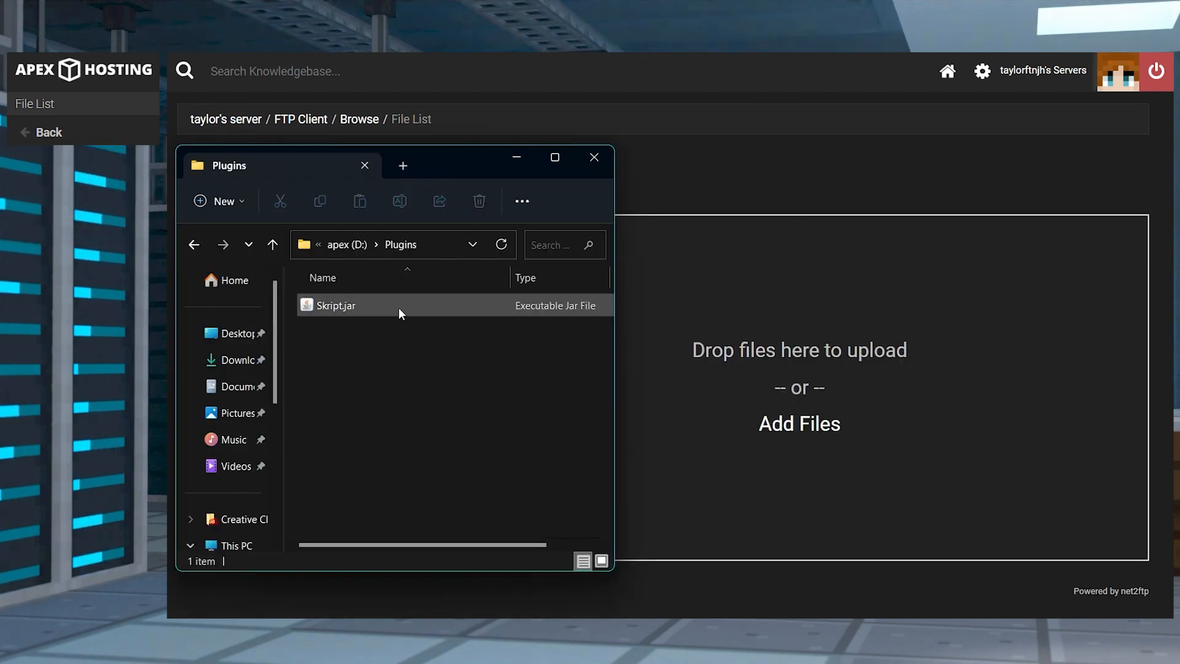
pyautogui.moveTo(398, 308); pyautogui.dragTo(784, 397)
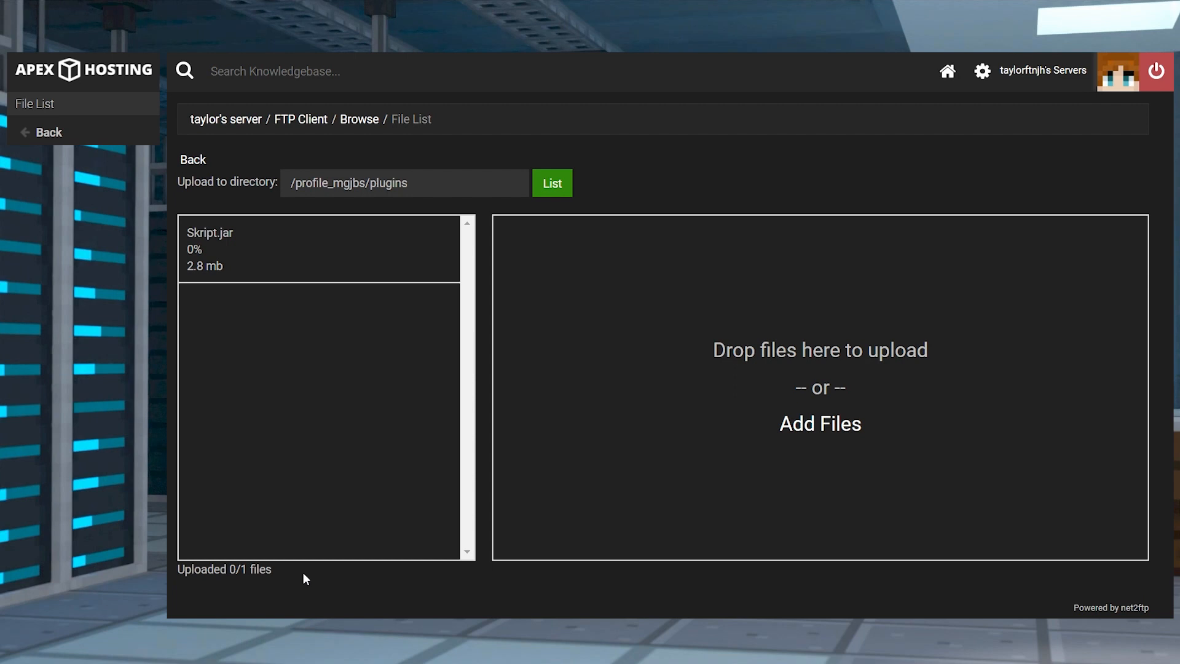
pyautogui.moveTo(272, 569); pyautogui.dragTo(178, 569)
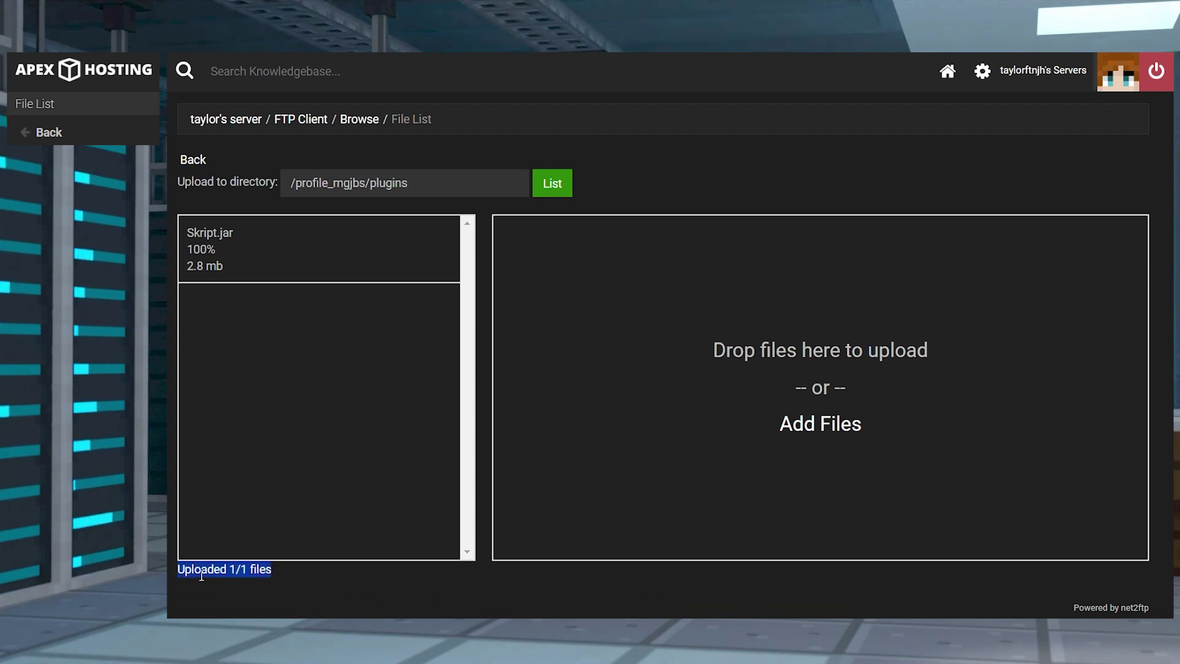
# Step: Start the server from its overview so Skript v2.7.0 loads, then go to the console
pyautogui.click(205, 122)
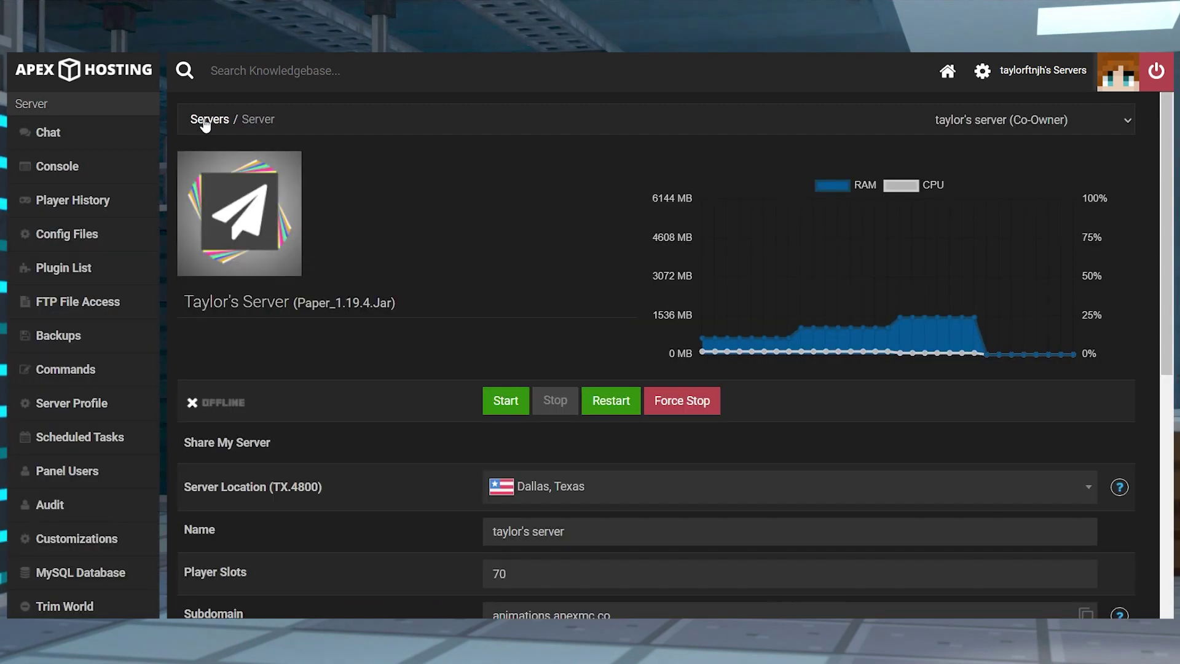
pyautogui.click(608, 401)
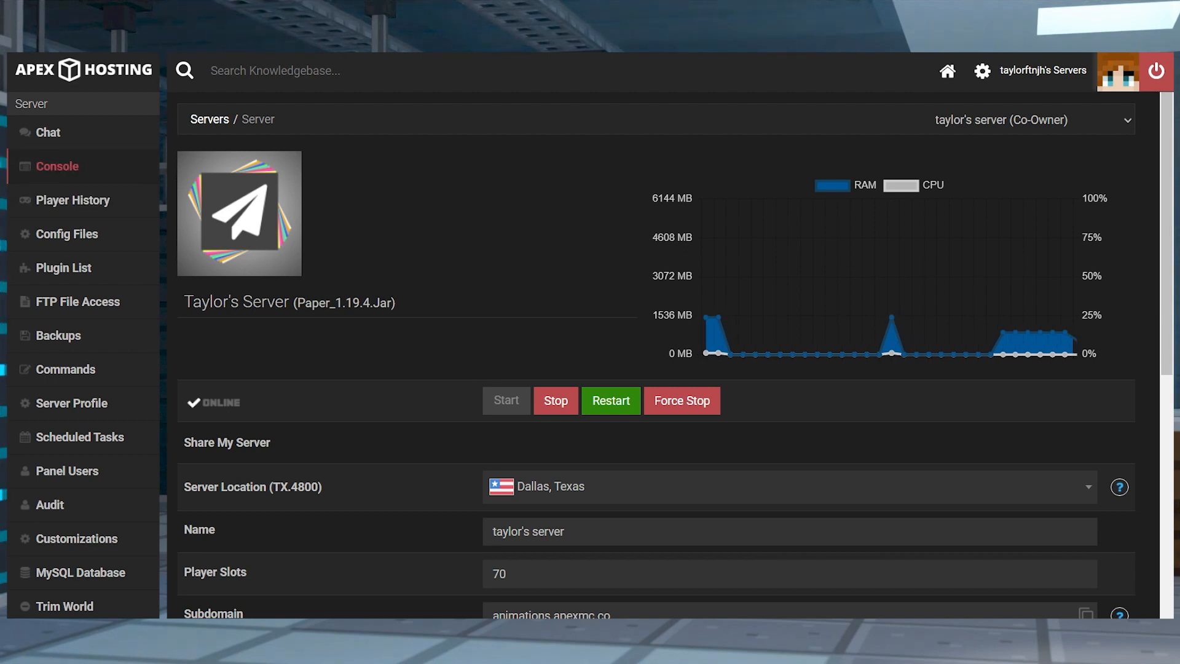
pyautogui.click(57, 166)
pyautogui.click(427, 487)
pyautogui.write('op taylor')
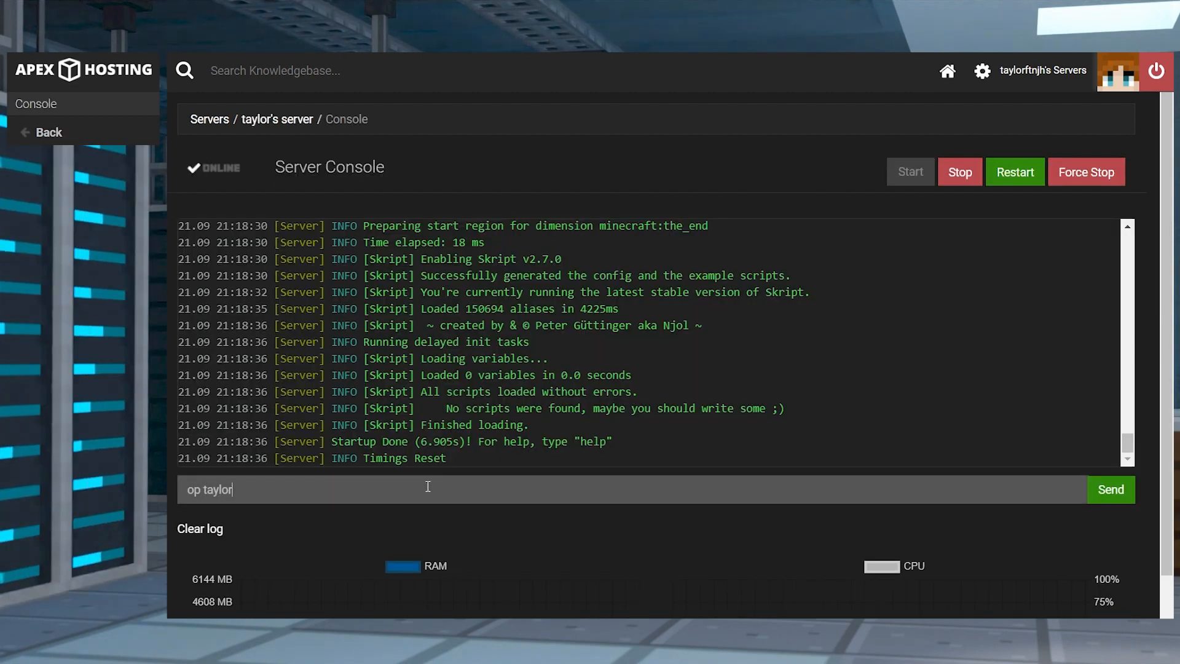
pyautogui.write('ftnjh')
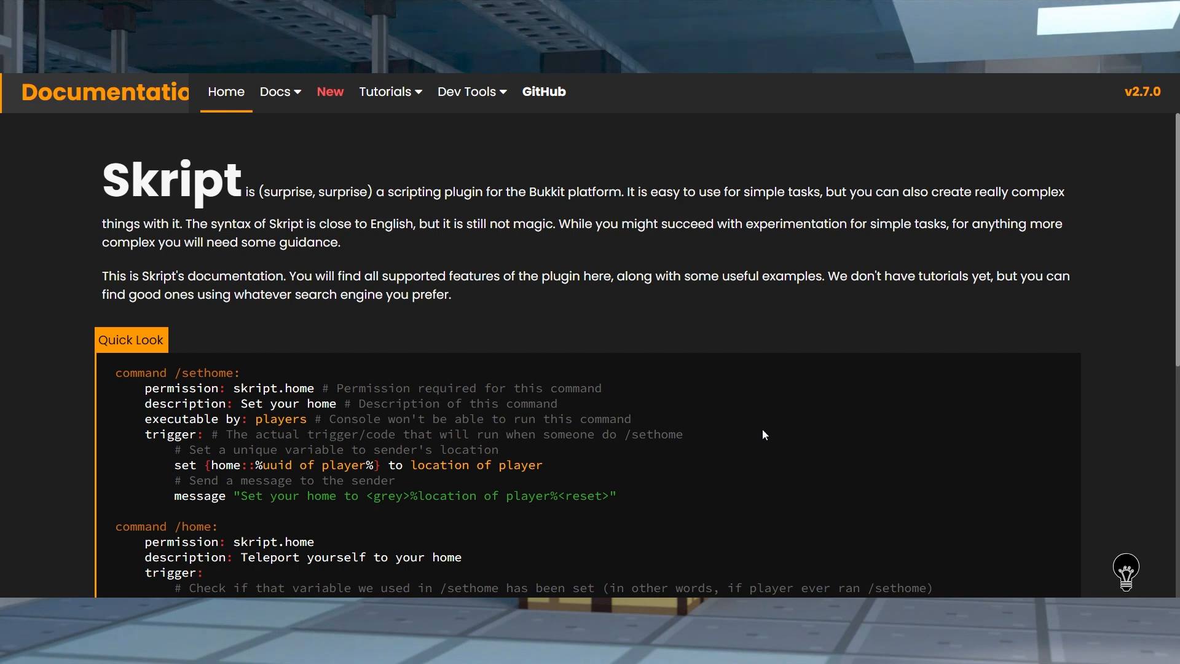
pyautogui.scroll(-2, 1051, 335)
pyautogui.scroll(-2, 1062, 336)
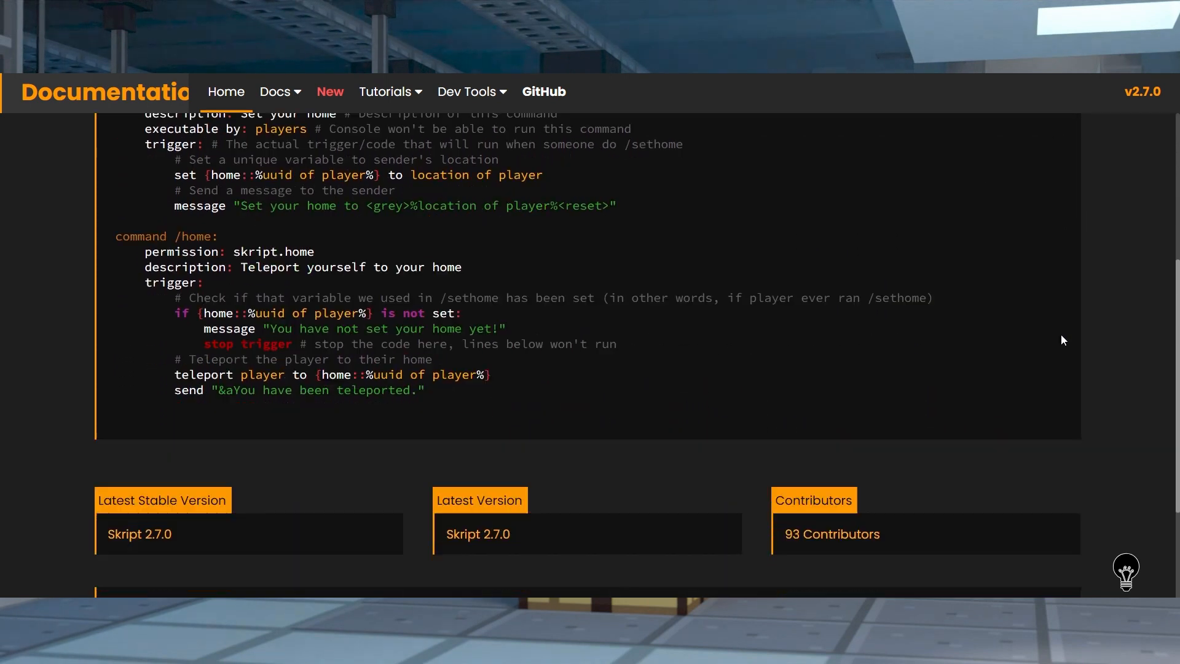
pyautogui.scroll(-2, 1062, 335)
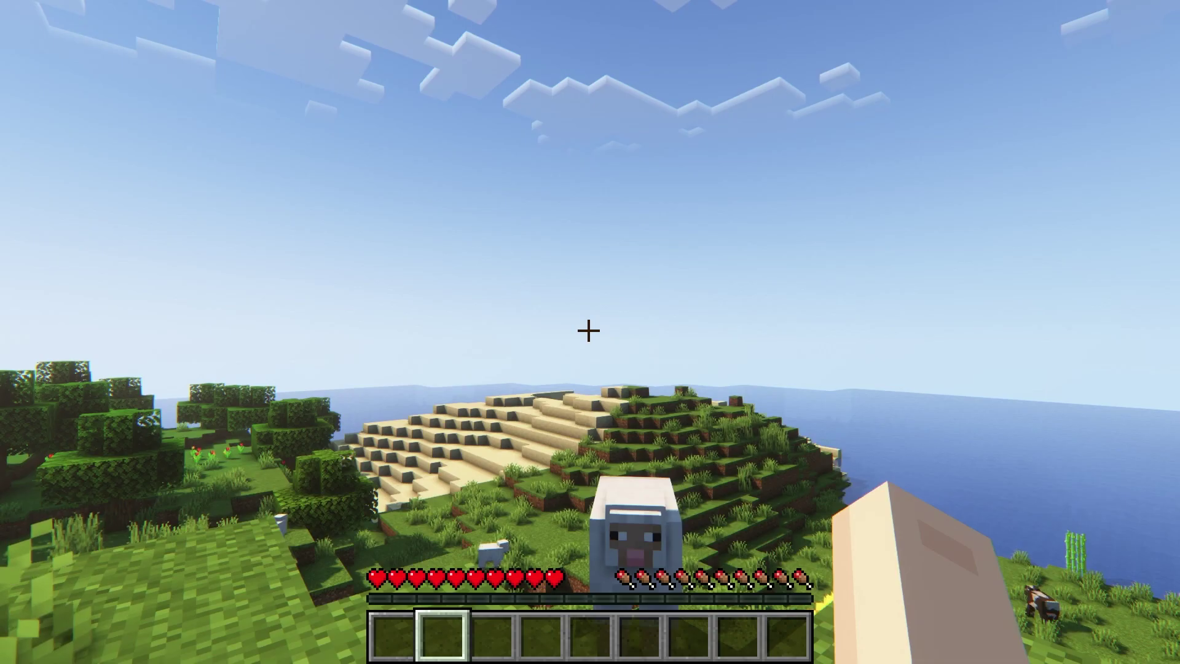
pyautogui.write('/h')
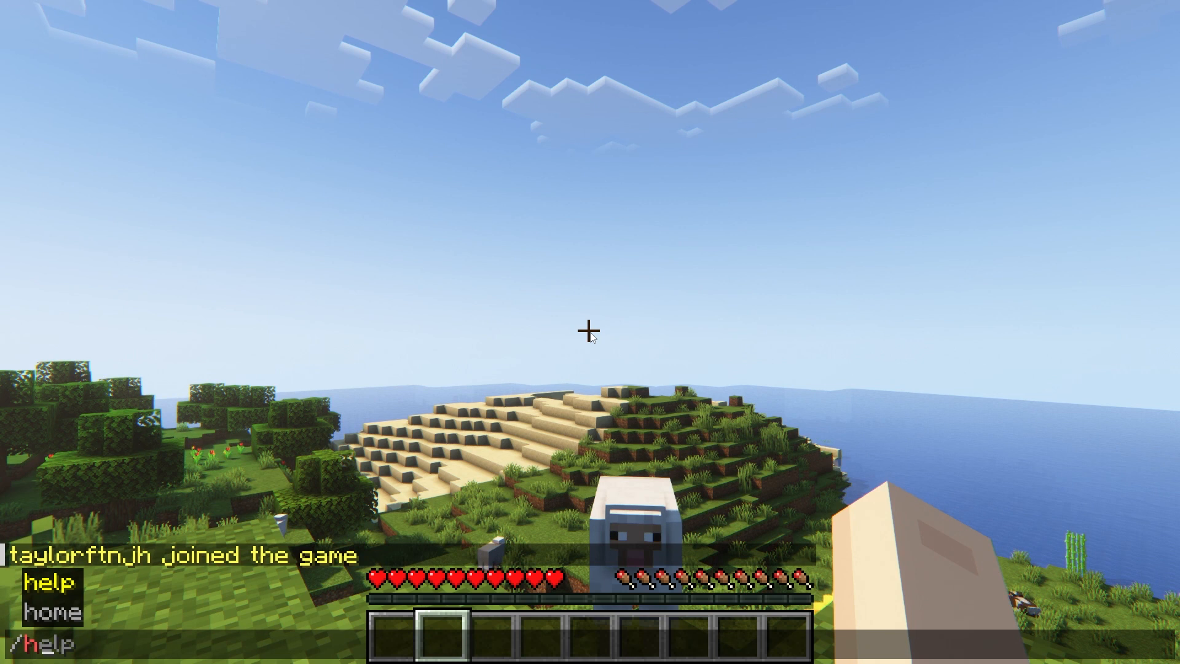
pyautogui.write('ome set base')
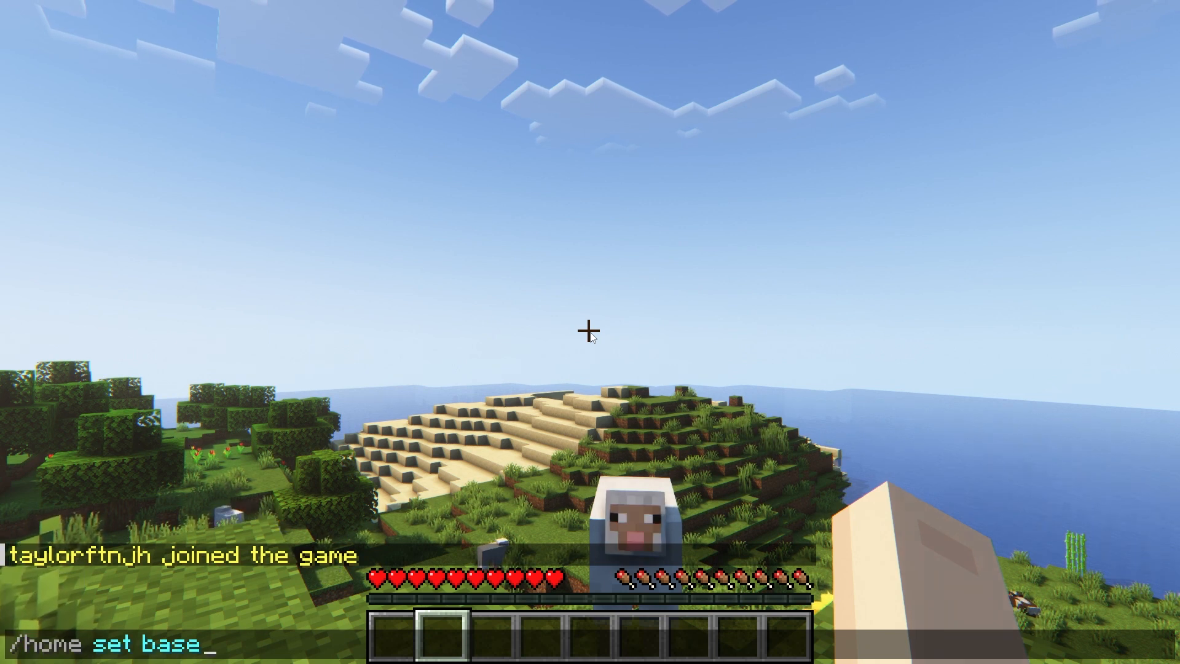
pyautogui.write('1')
# Step: Set a home with /home set base1, then teleport to it with /home base1
pyautogui.press('Return')
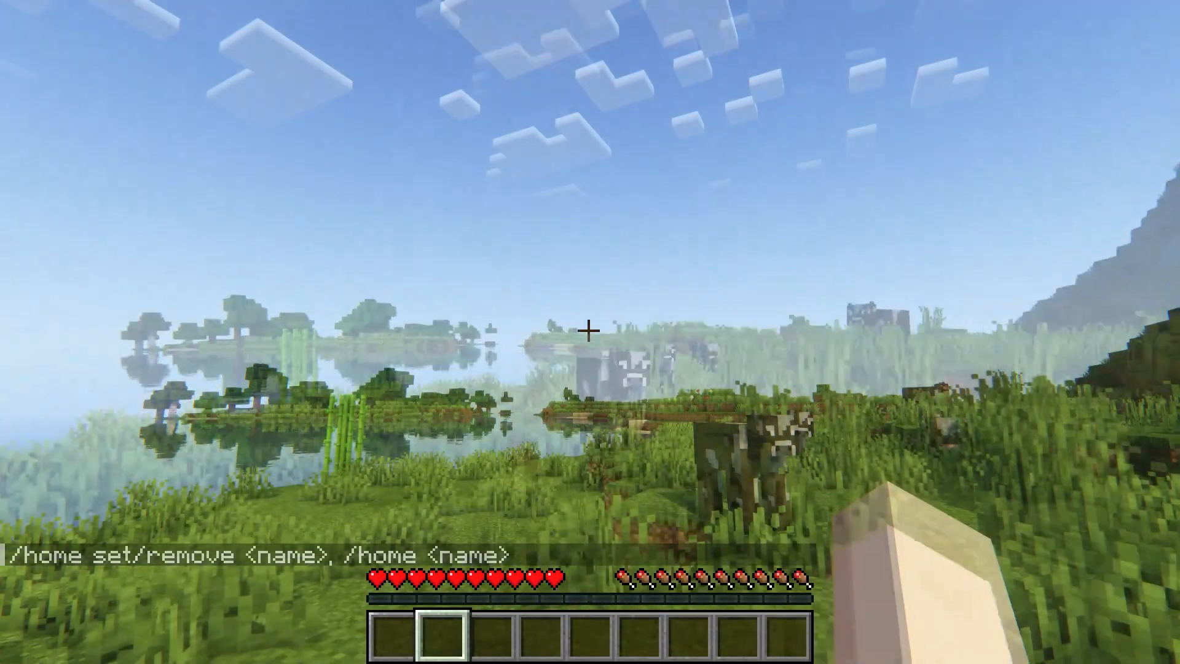
pyautogui.write('t/home bas')
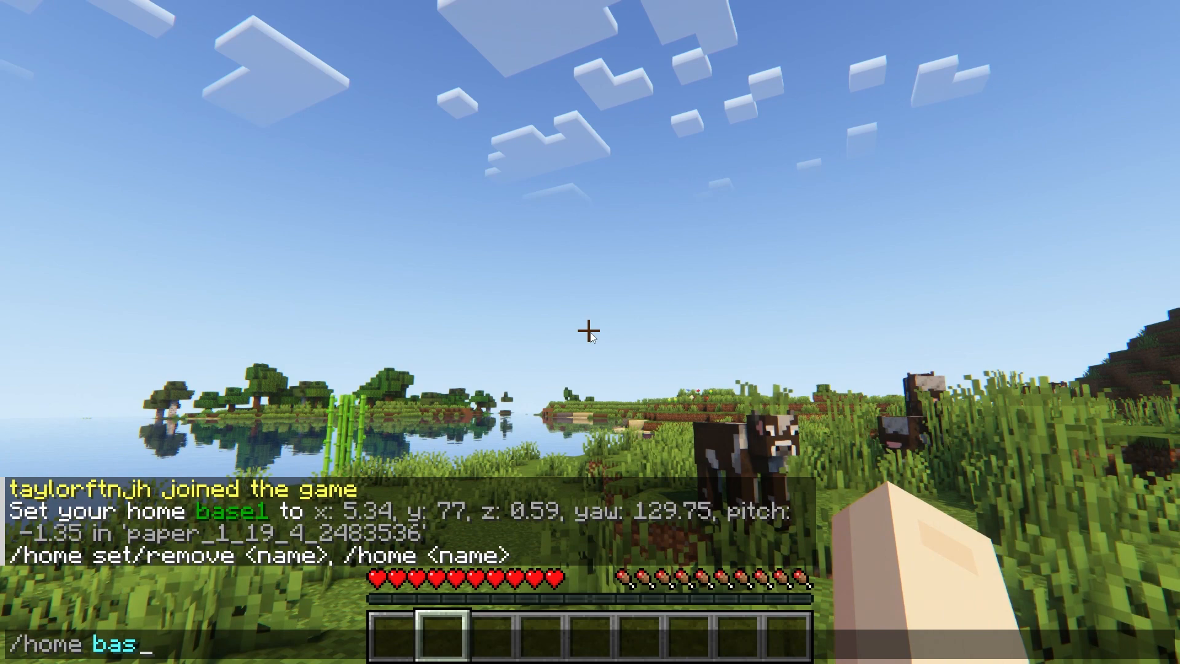
pyautogui.write('e1')
pyautogui.press('Return')
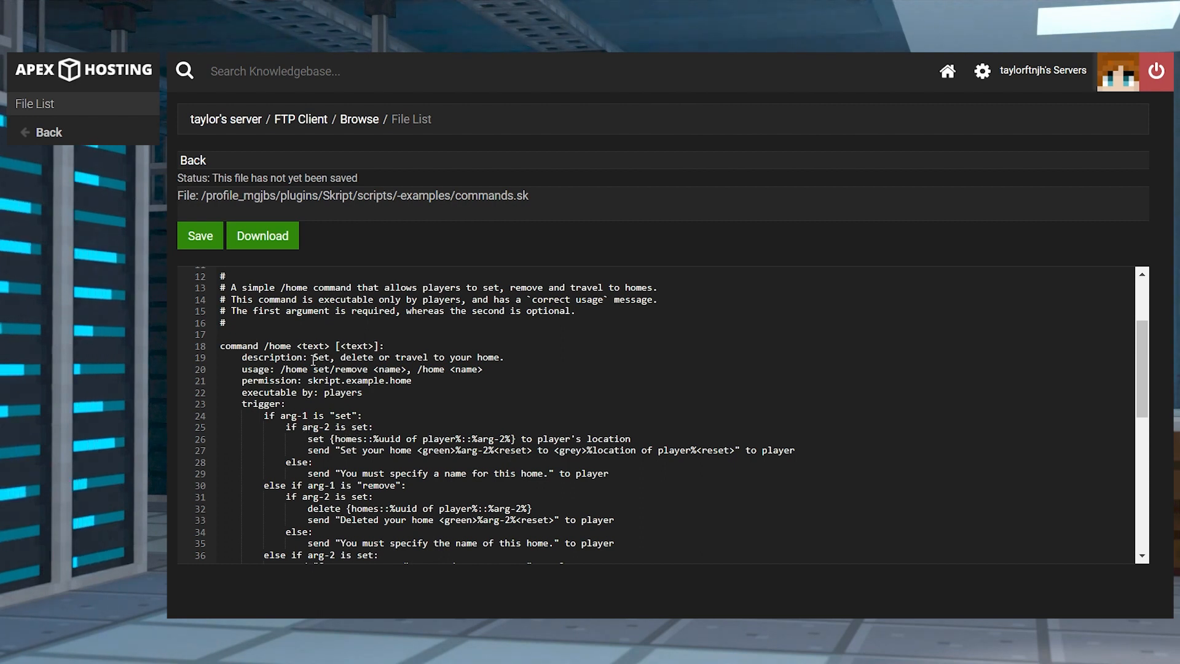
pyautogui.moveTo(312, 358); pyautogui.dragTo(524, 362)
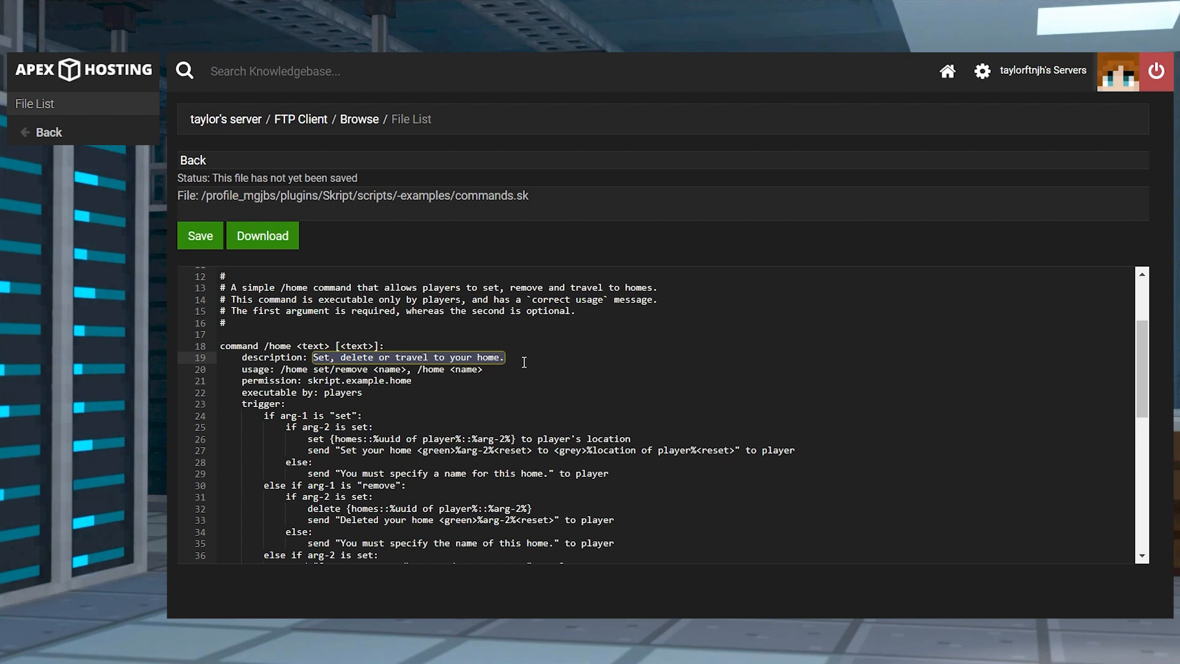
pyautogui.click(239, 371)
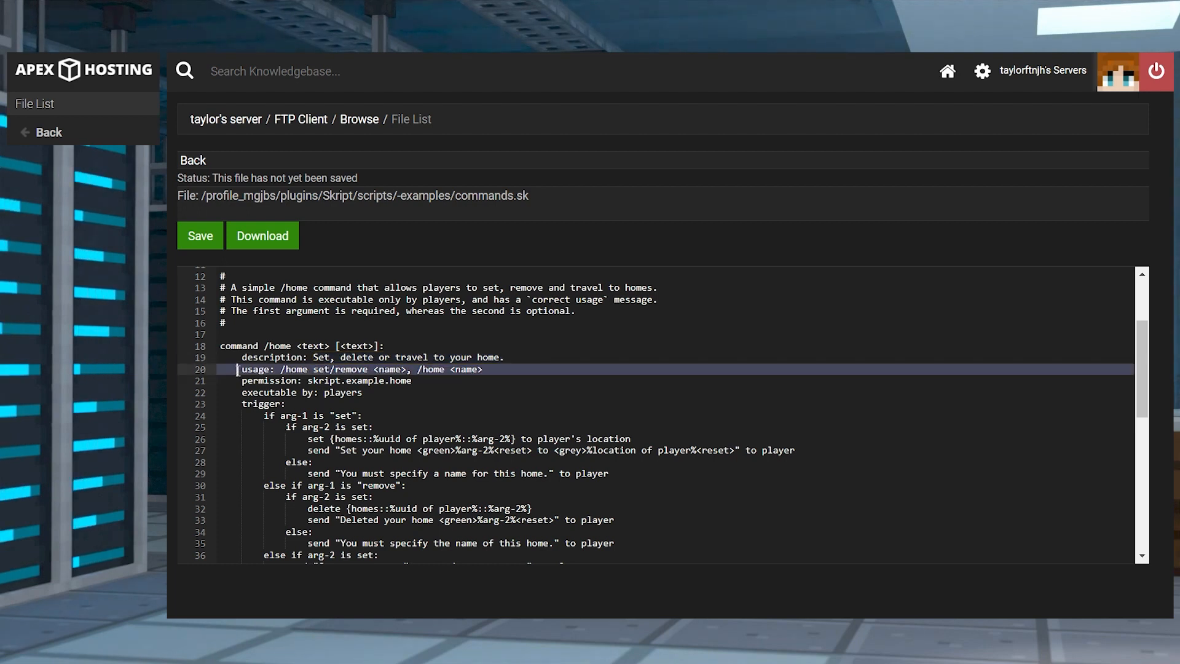
pyautogui.moveTo(238, 370); pyautogui.dragTo(332, 369)
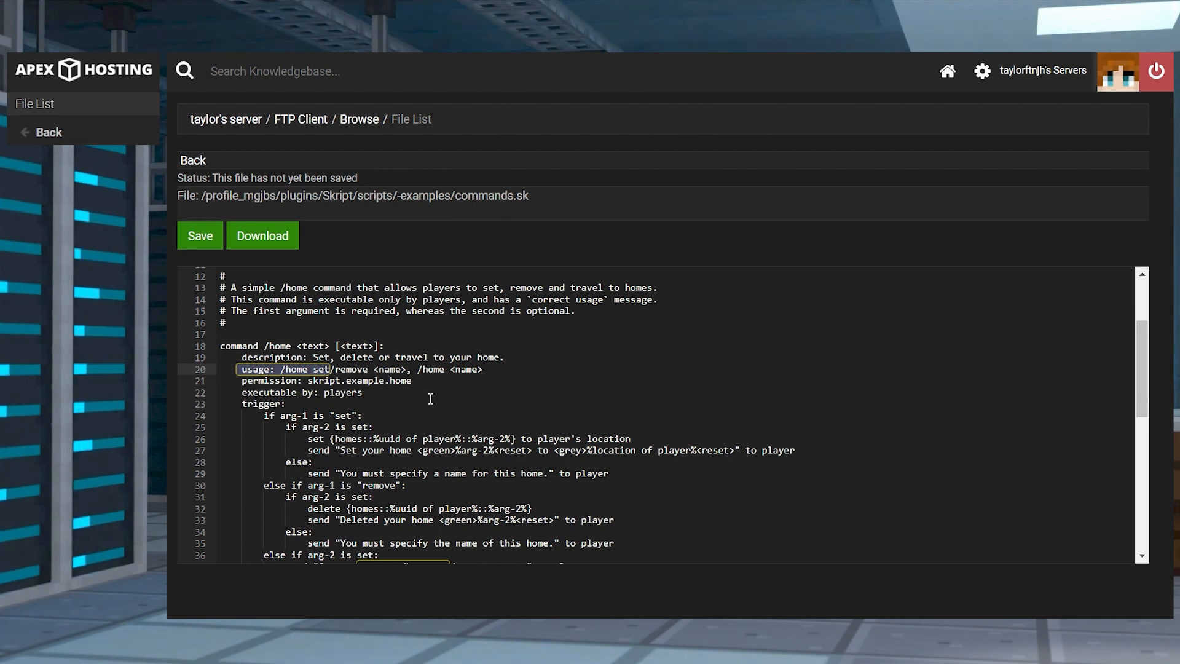
pyautogui.moveTo(263, 416); pyautogui.dragTo(365, 416)
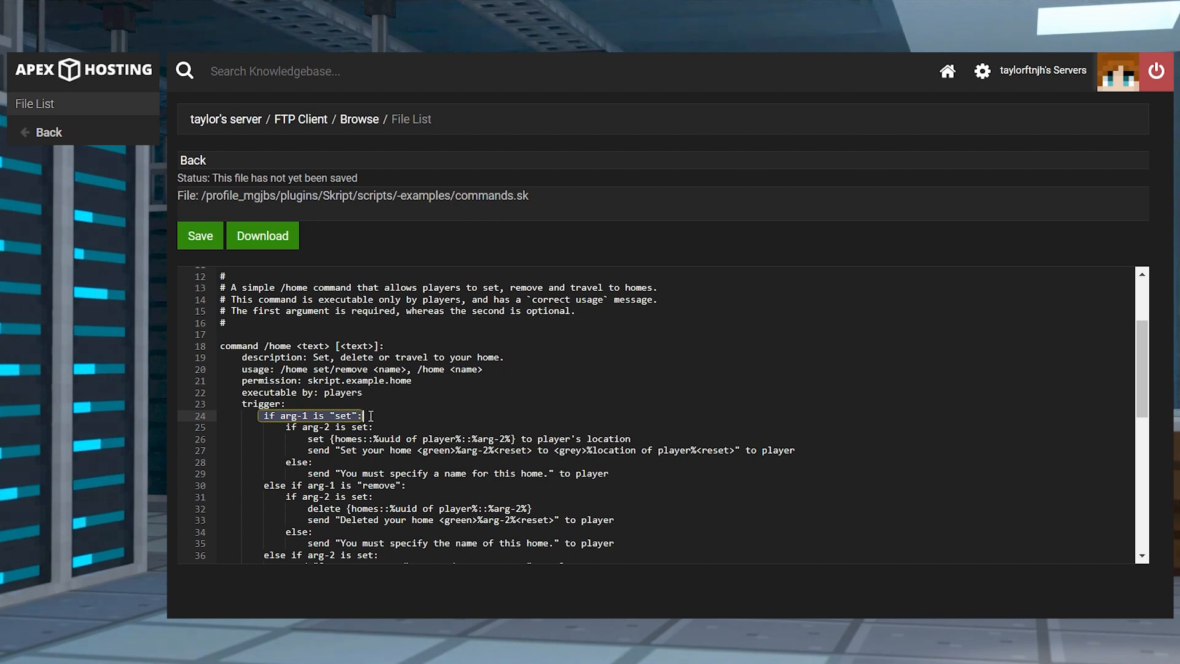
pyautogui.moveTo(370, 417)
pyautogui.mouseDown()
pyautogui.moveTo(343, 428)
pyautogui.moveTo(421, 450)
pyautogui.moveTo(630, 464)
pyautogui.mouseUp()
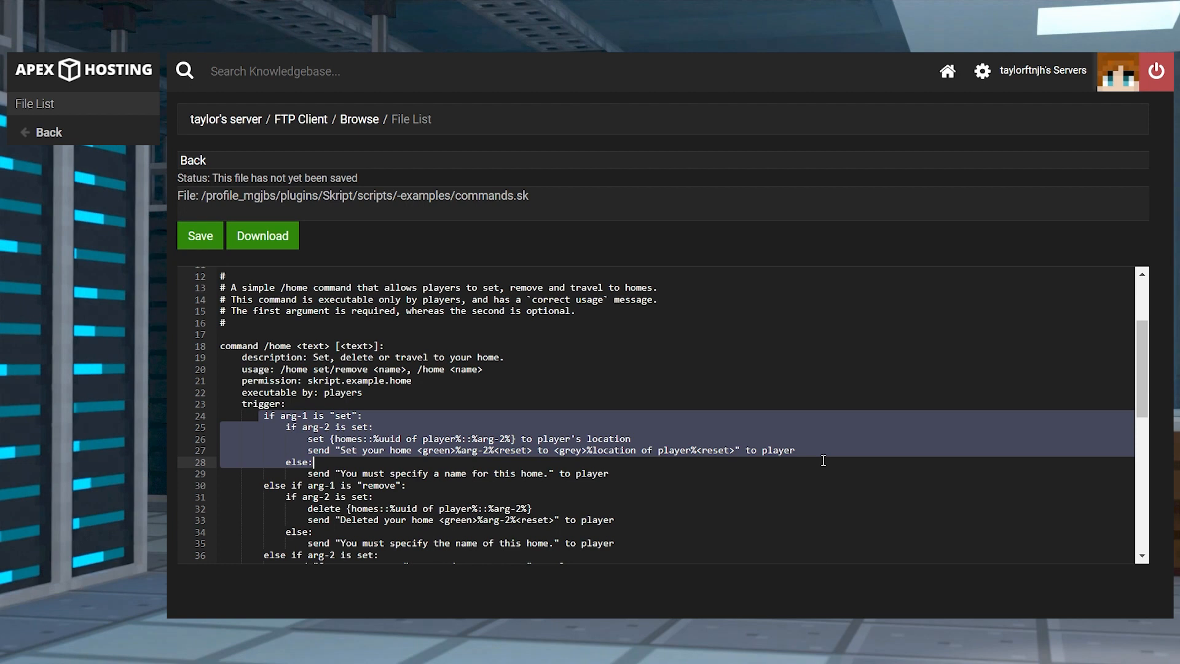
pyautogui.moveTo(836, 459); pyautogui.dragTo(849, 443)
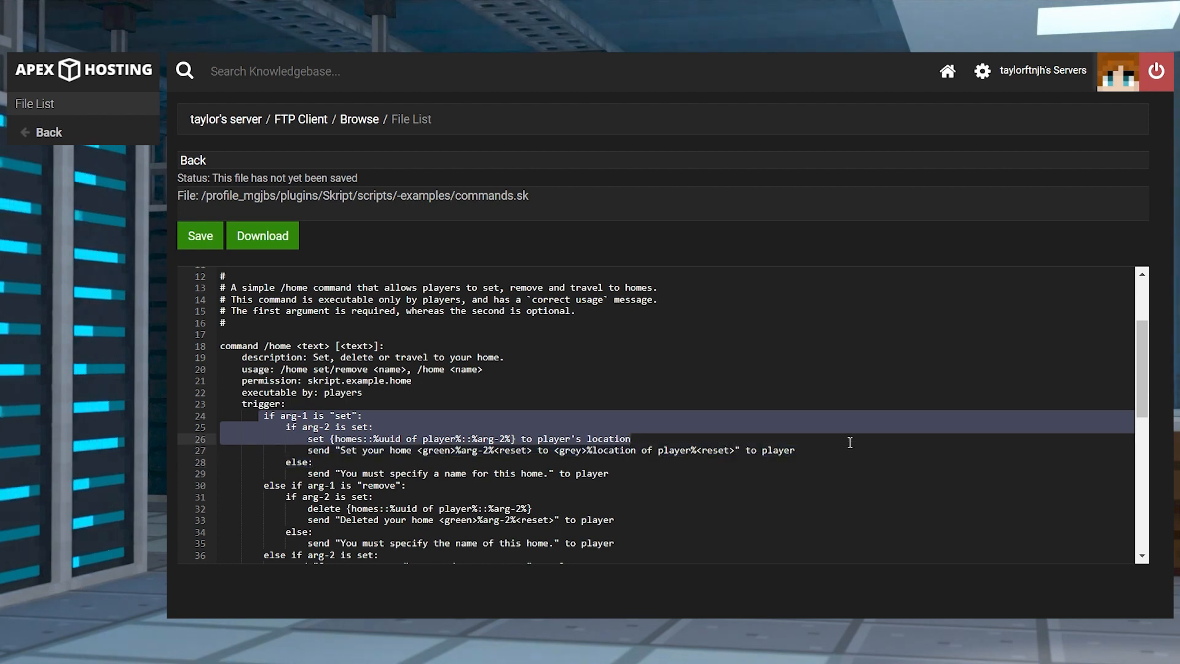
pyautogui.moveTo(849, 443); pyautogui.dragTo(851, 479)
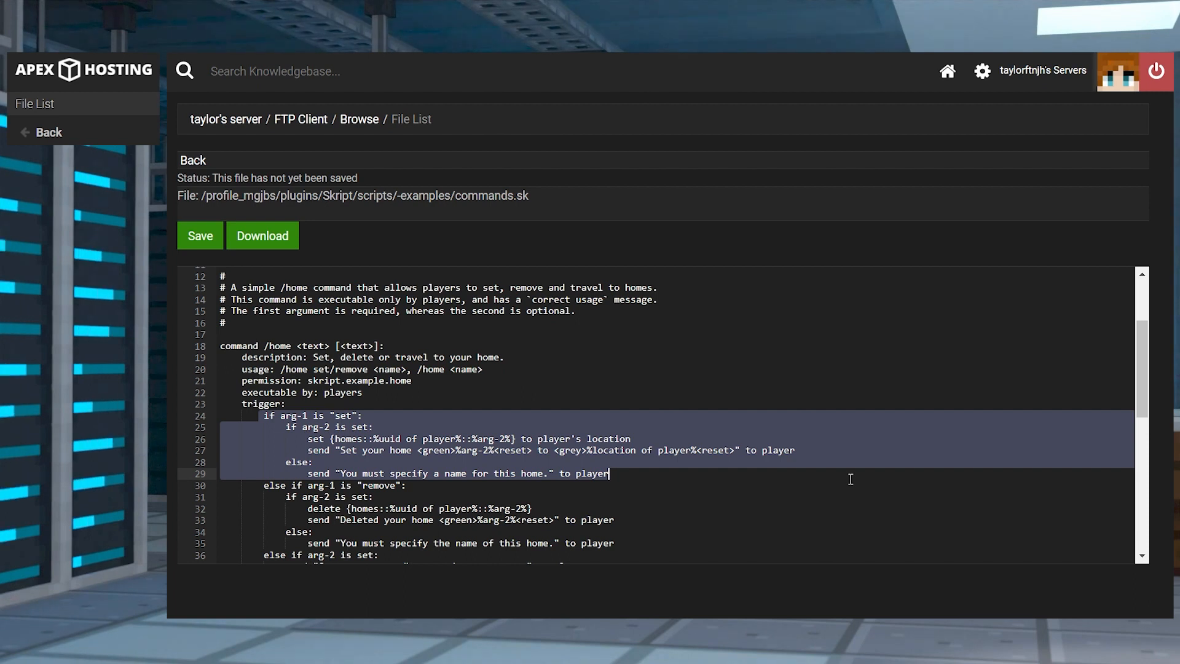
# Step: Return from commands.sk to the -examples script list before browsing Spigot's Skript resources
pyautogui.click(279, 267)
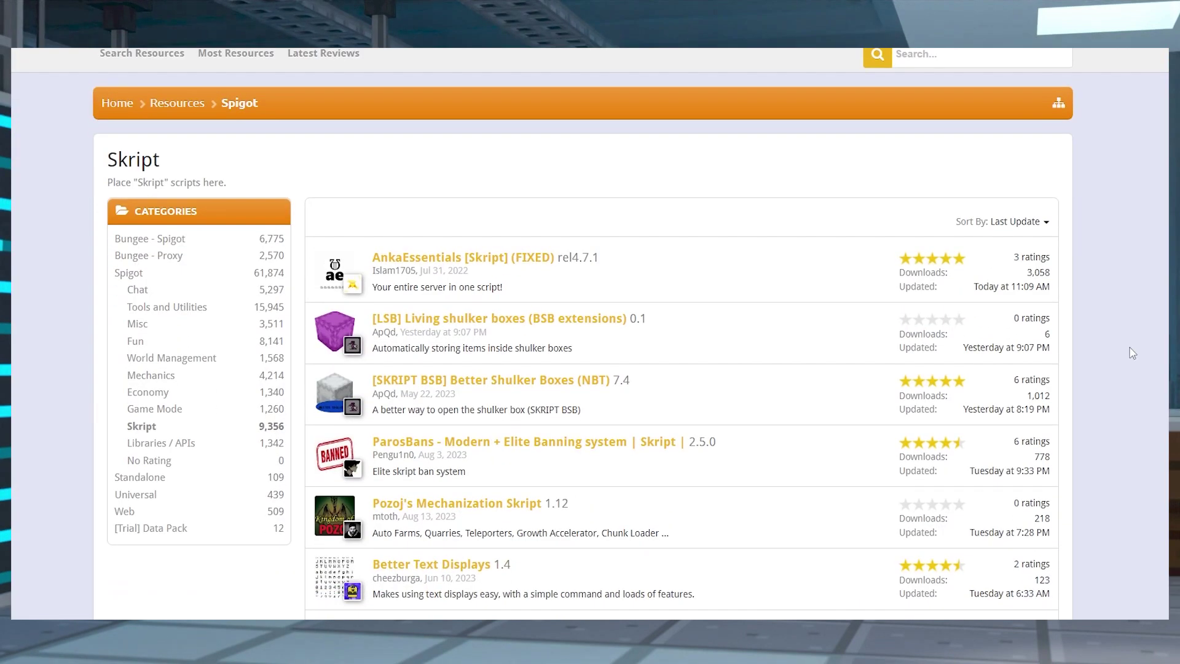
pyautogui.scroll(2, 1130, 348)
pyautogui.scroll(-2, 1130, 348)
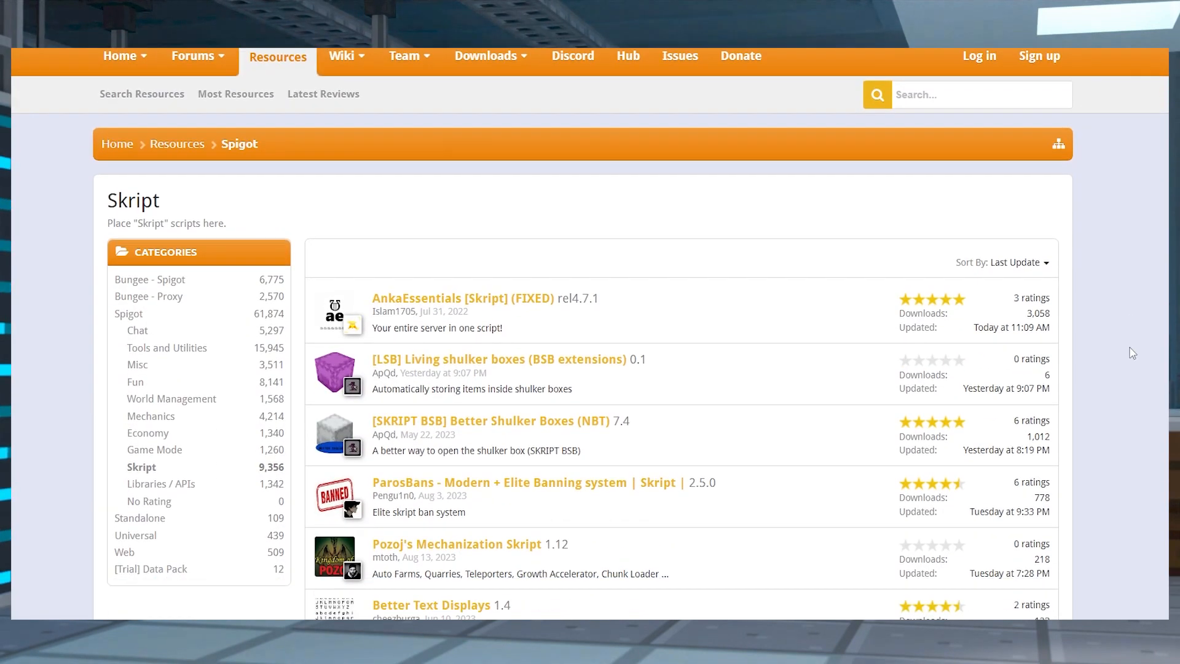
pyautogui.scroll(-2, 1129, 348)
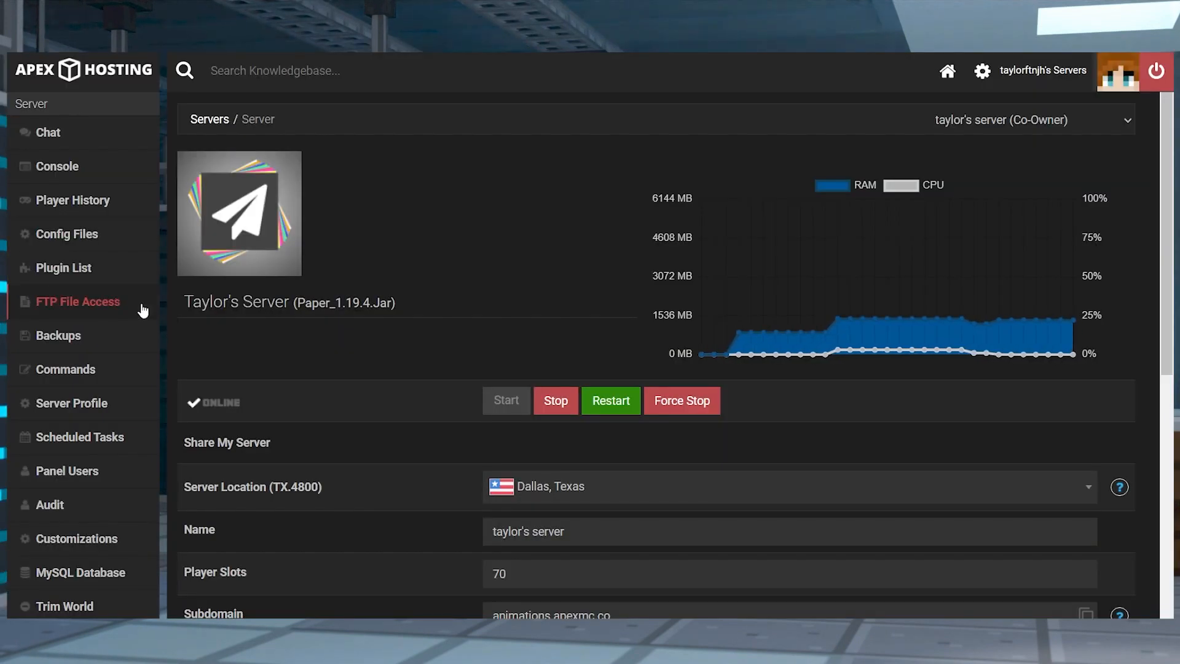
# Step: Browse plugins > Skript > scripts > -examples and open commands.sk for editing
pyautogui.click(138, 304)
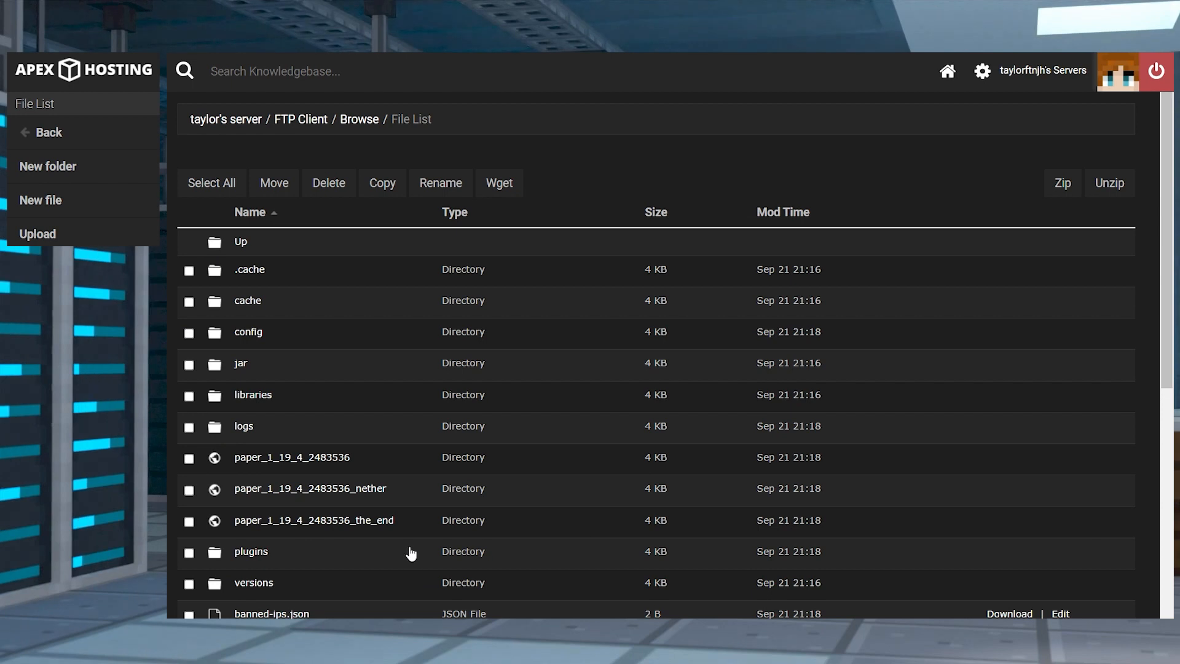
pyautogui.click(298, 553)
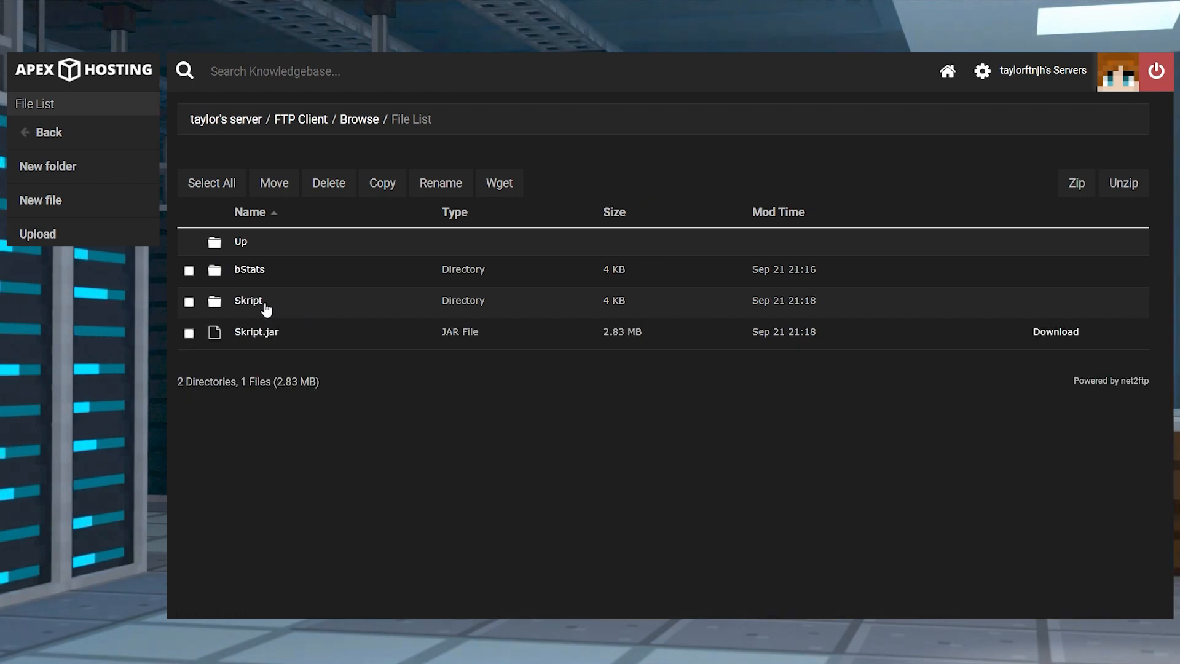
pyautogui.click(249, 301)
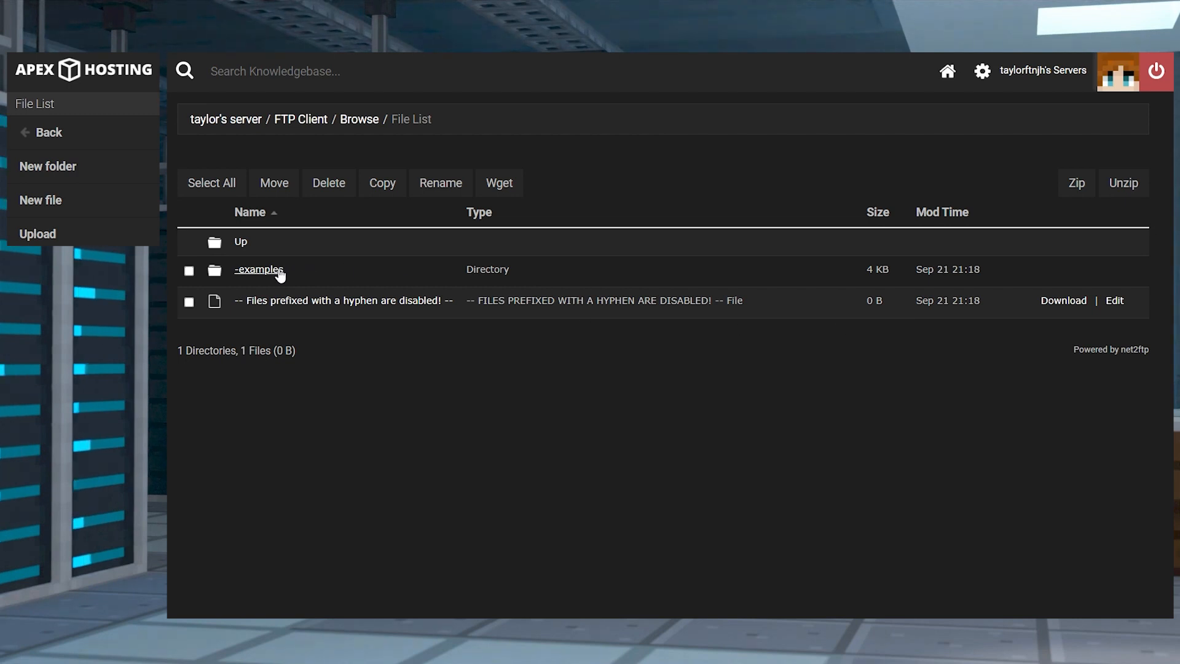
pyautogui.click(259, 269)
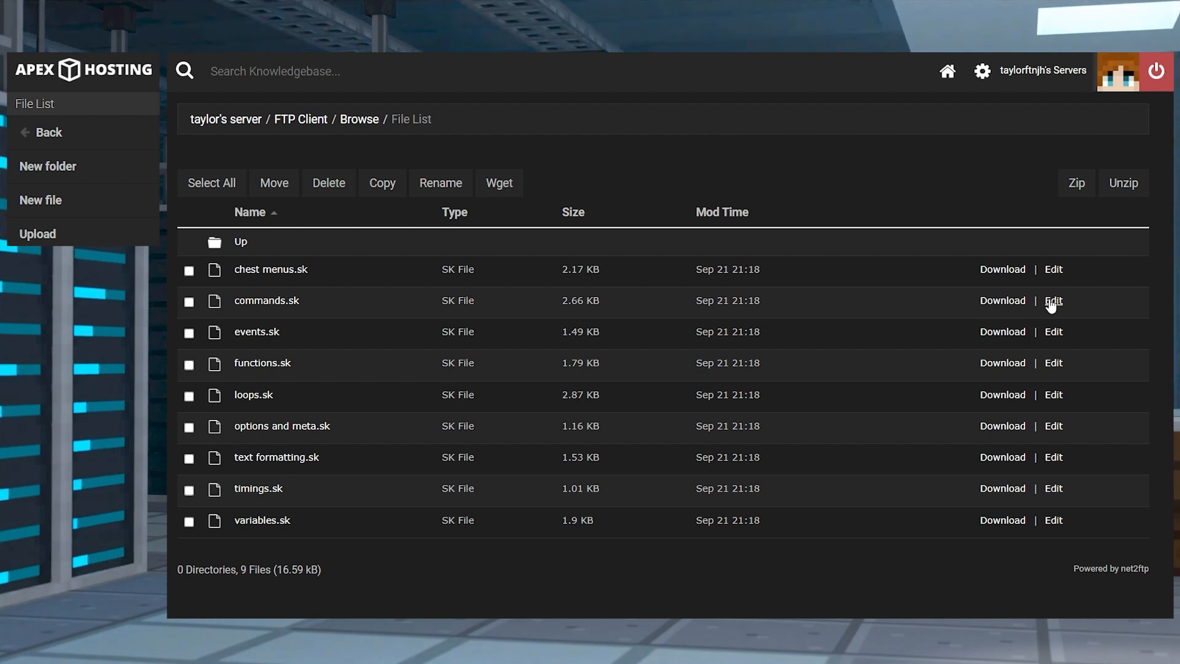
pyautogui.click(1053, 301)
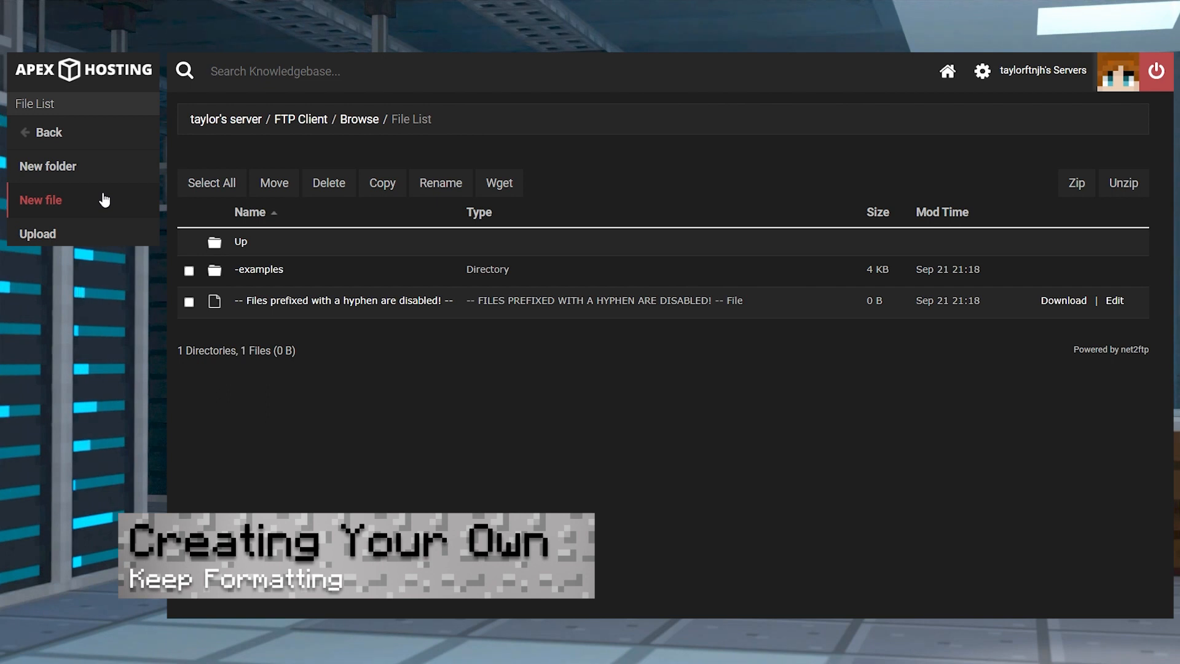
# Step: Copy the /home command script from commands.sk and return to the scripts folder
pyautogui.click(104, 201)
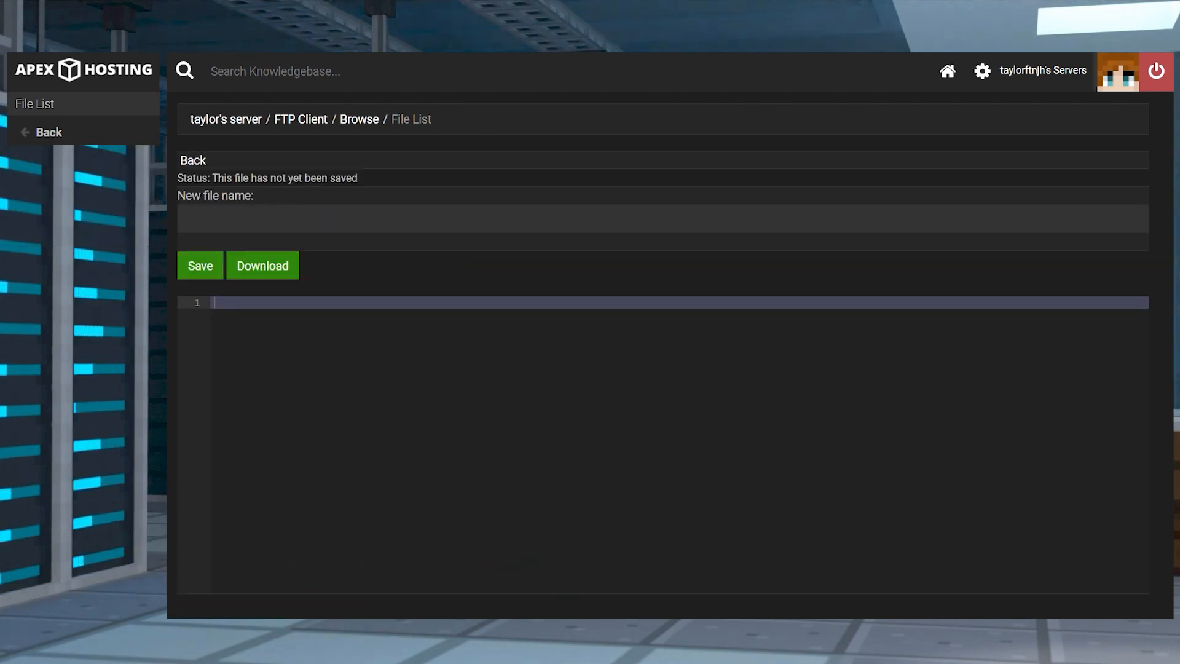
pyautogui.click(430, 221)
pyautogui.write('extras.sk')
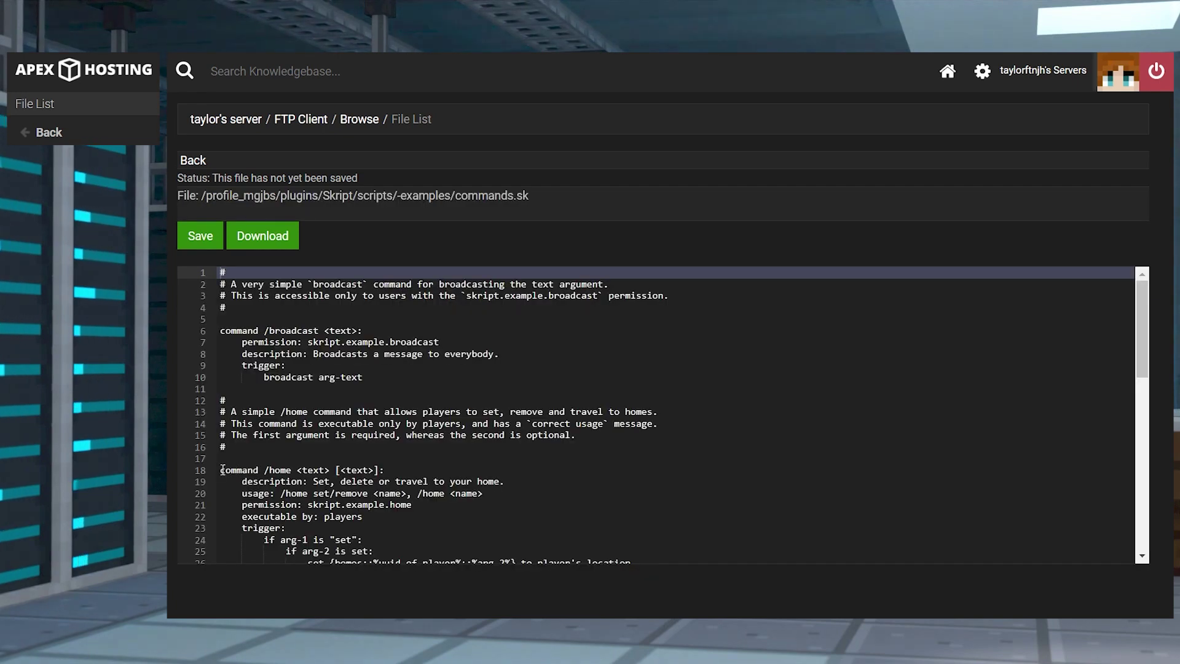
pyautogui.moveTo(222, 470); pyautogui.dragTo(226, 359)
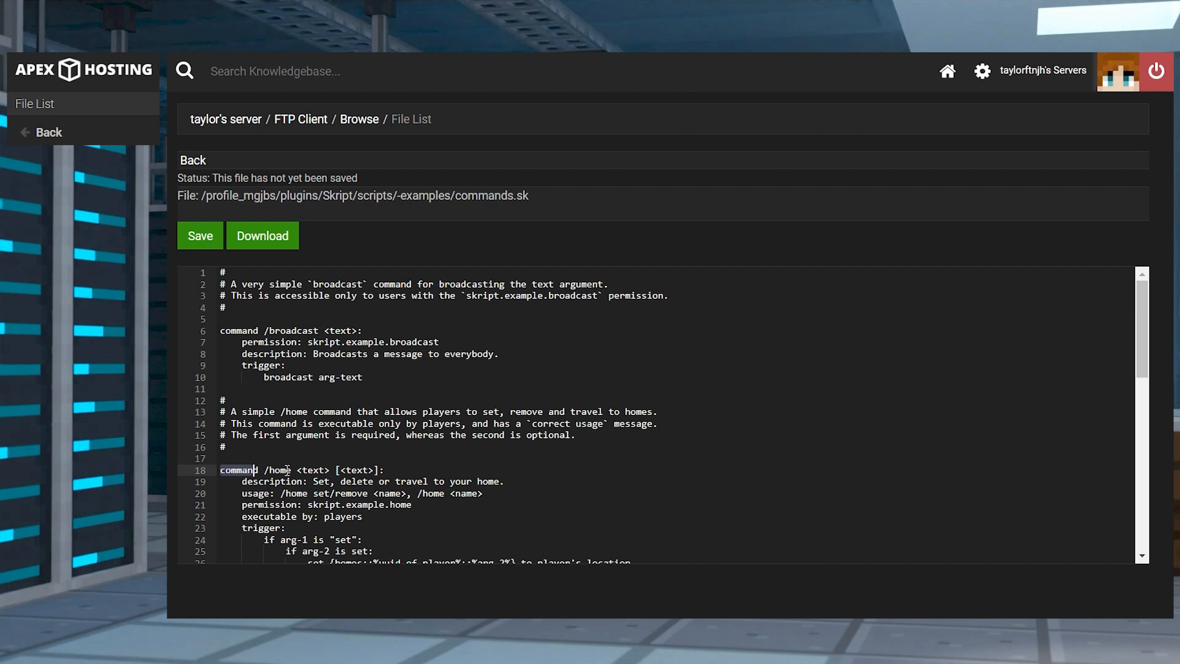
pyautogui.moveTo(613, 335); pyautogui.dragTo(687, 344)
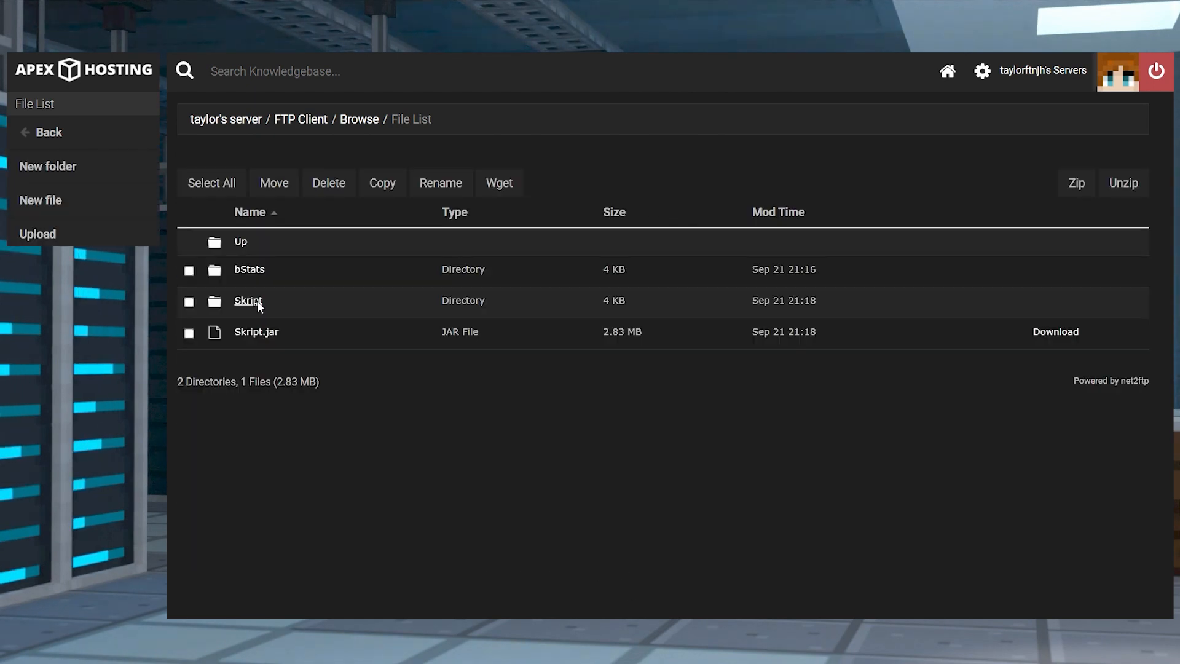
pyautogui.click(287, 306)
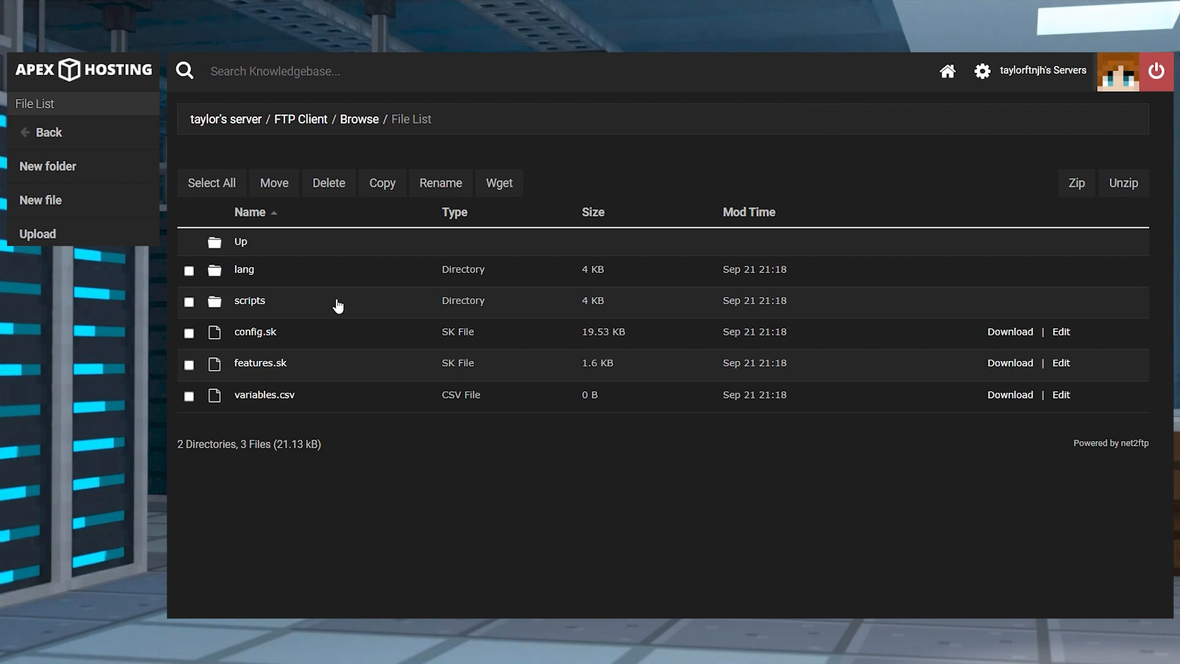
pyautogui.click(251, 301)
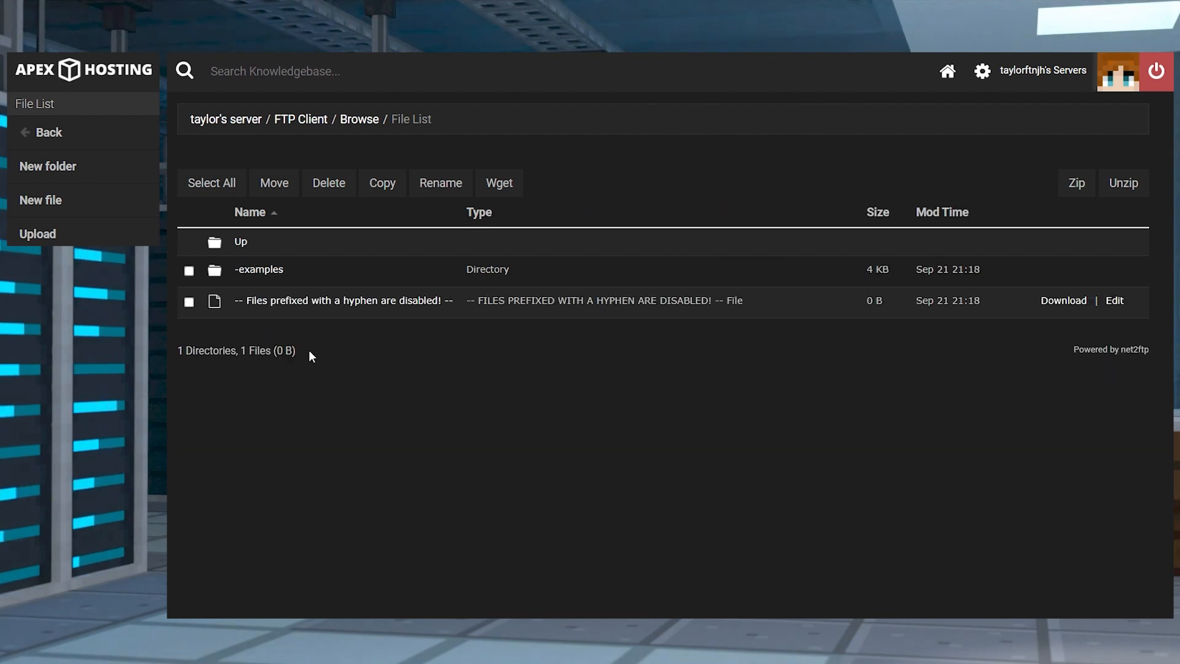
# Step: Create extras.sk, paste the 24-line /home script into it and save
pyautogui.click(40, 200)
pyautogui.write('extras.sk')
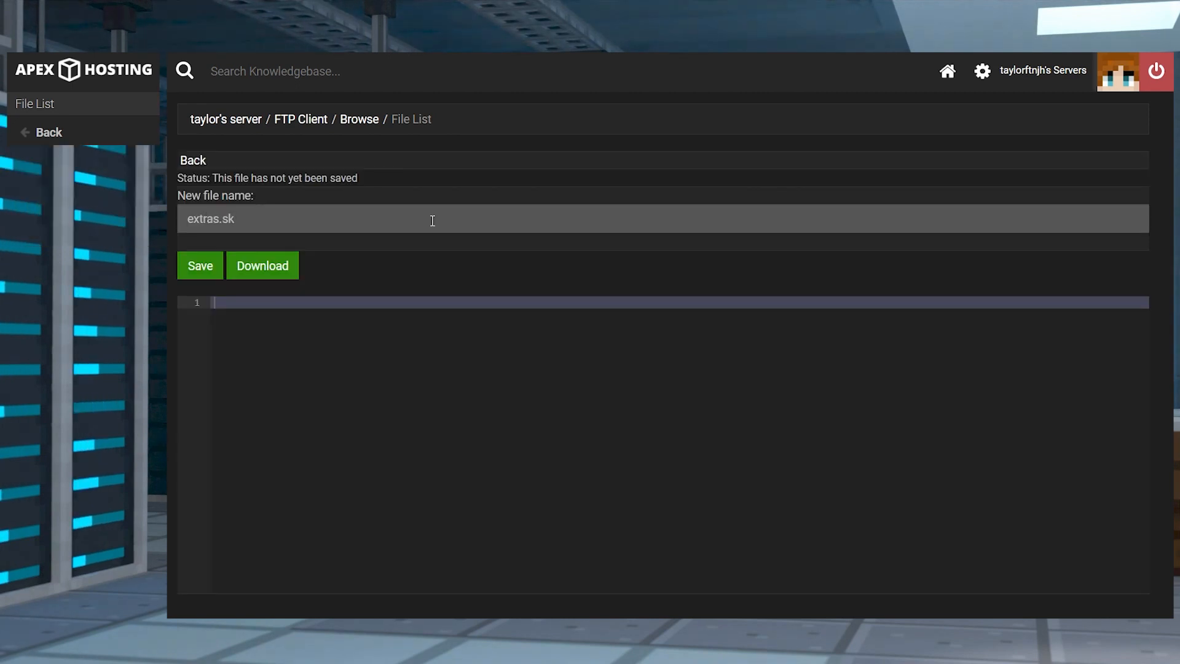
pyautogui.click(192, 268)
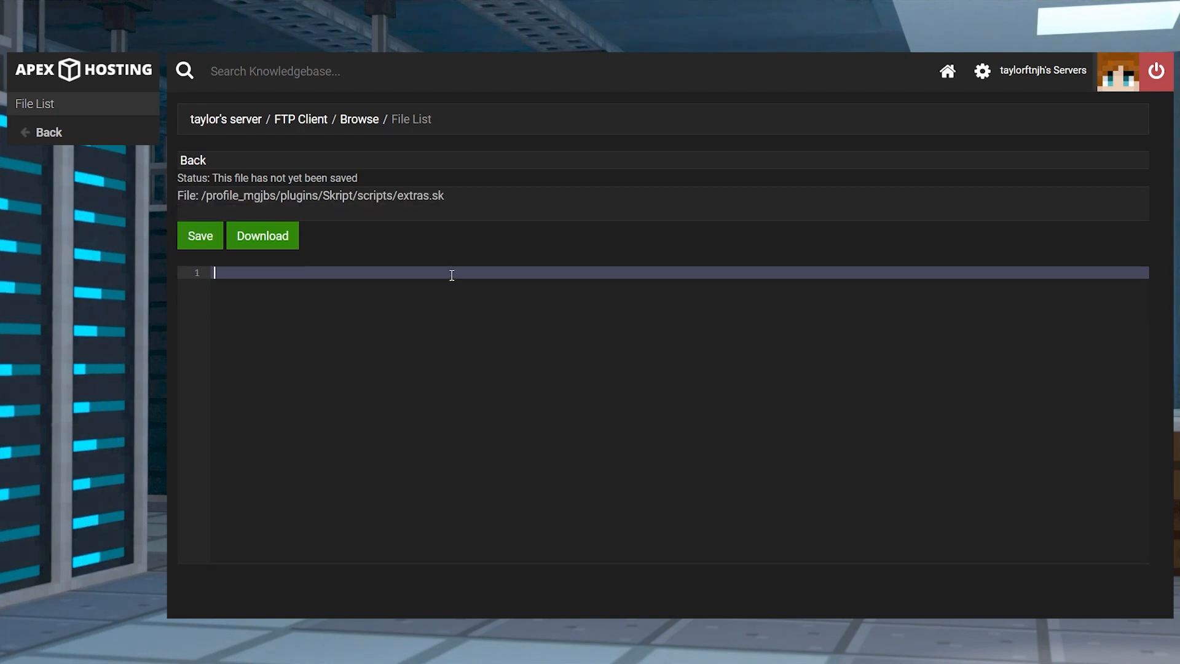
pyautogui.hotkey('ctrl', 'v')
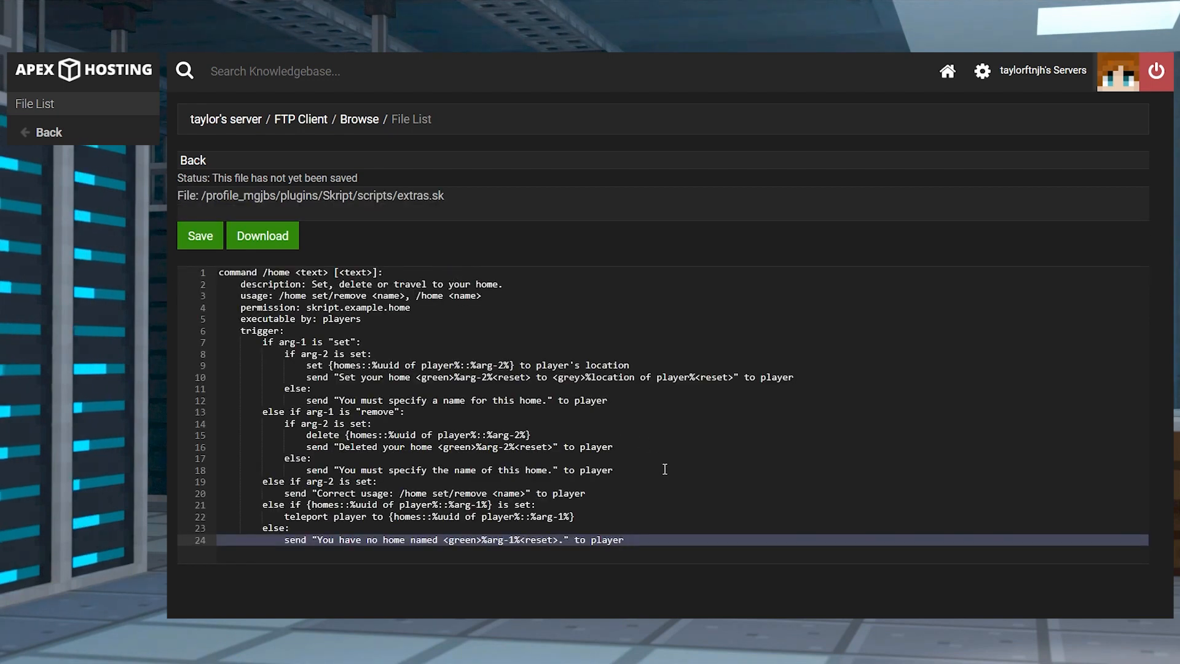
pyautogui.click(202, 234)
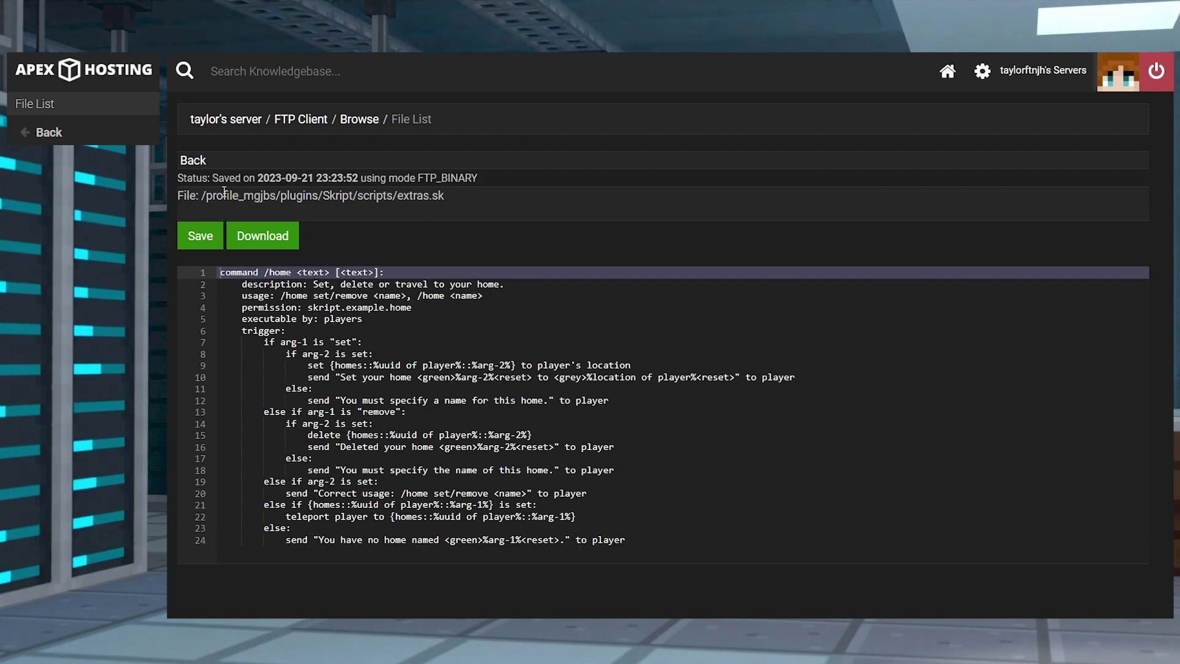
pyautogui.click(222, 126)
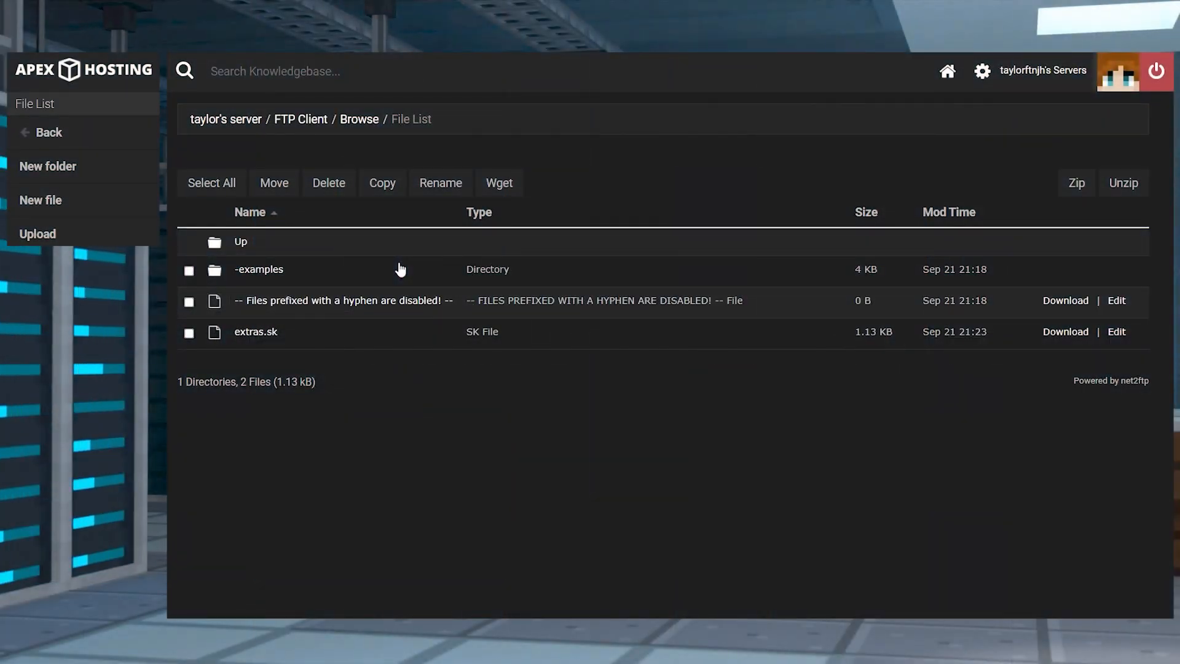
# Step: Rename the -examples folder to examples to enable the example scripts
pyautogui.click(190, 272)
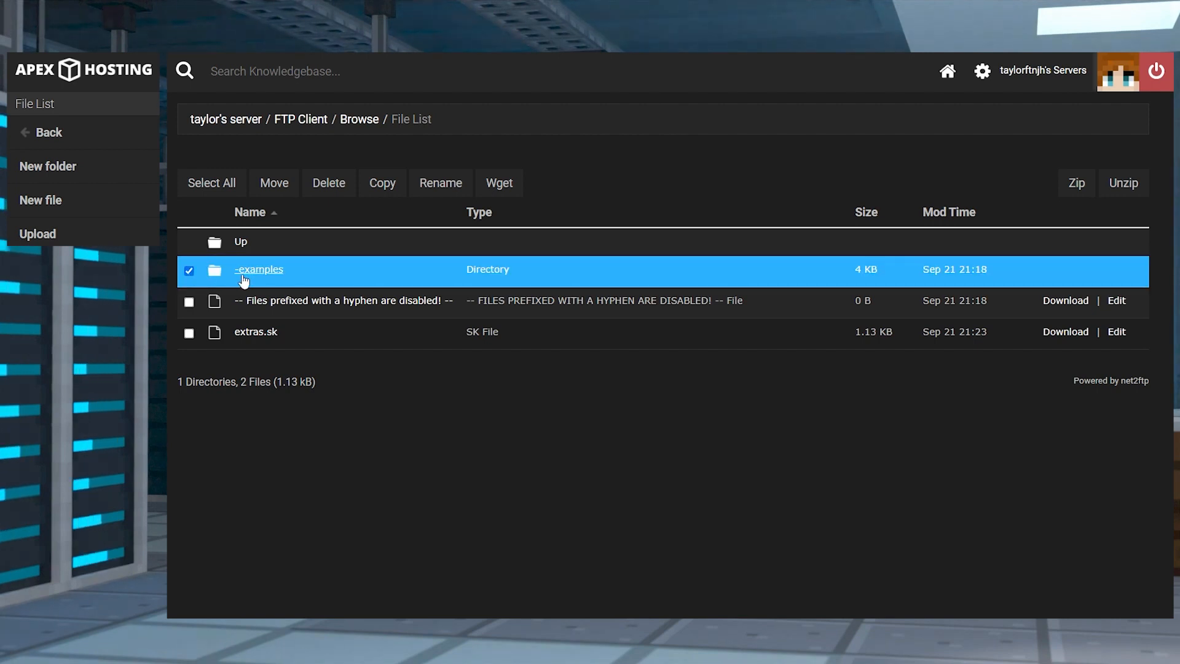
pyautogui.click(454, 190)
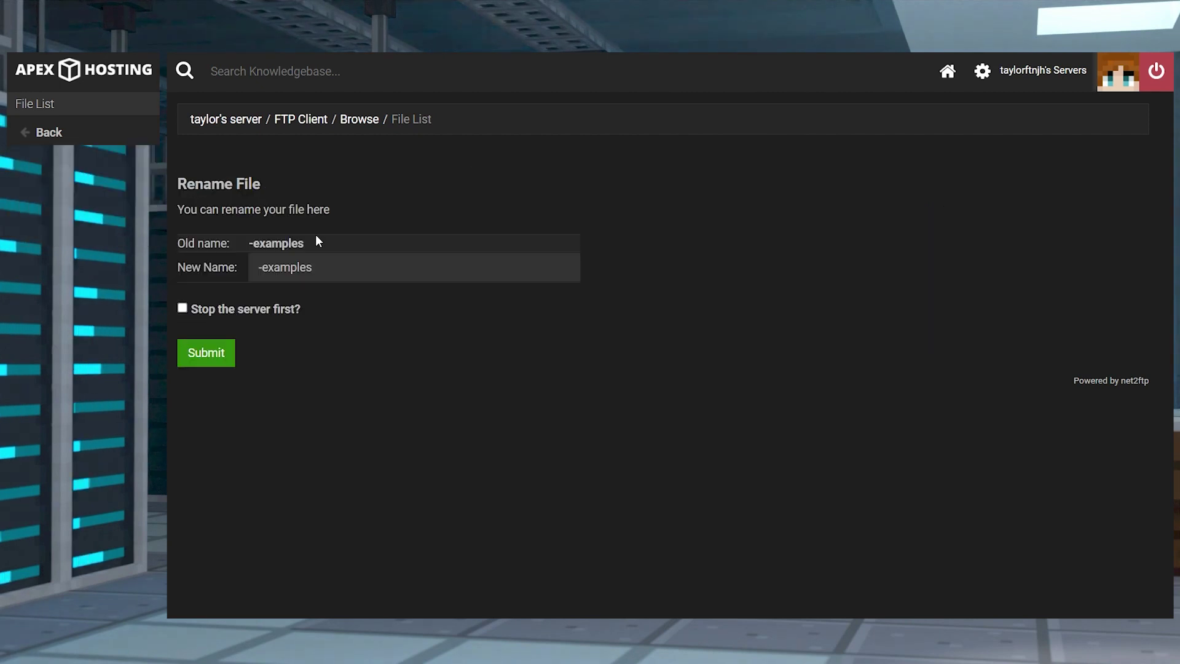
pyautogui.click(263, 267)
pyautogui.press('Delete')
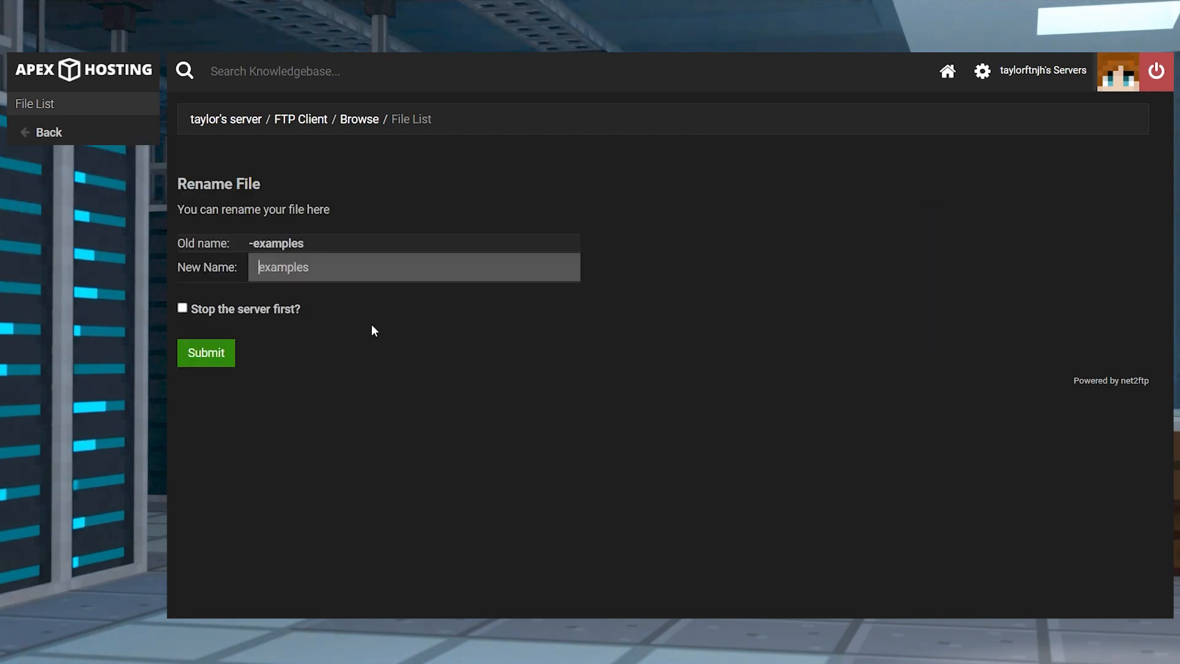
pyautogui.click(233, 355)
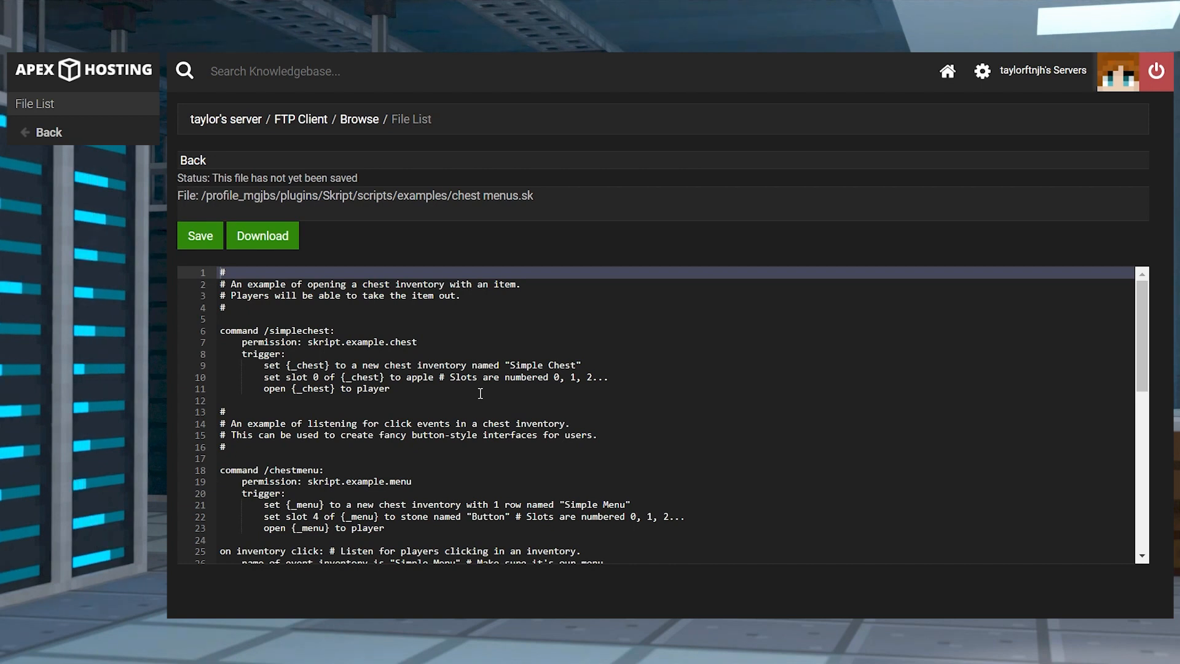
pyautogui.scroll(-3, 480, 393)
pyautogui.scroll(-2, 480, 394)
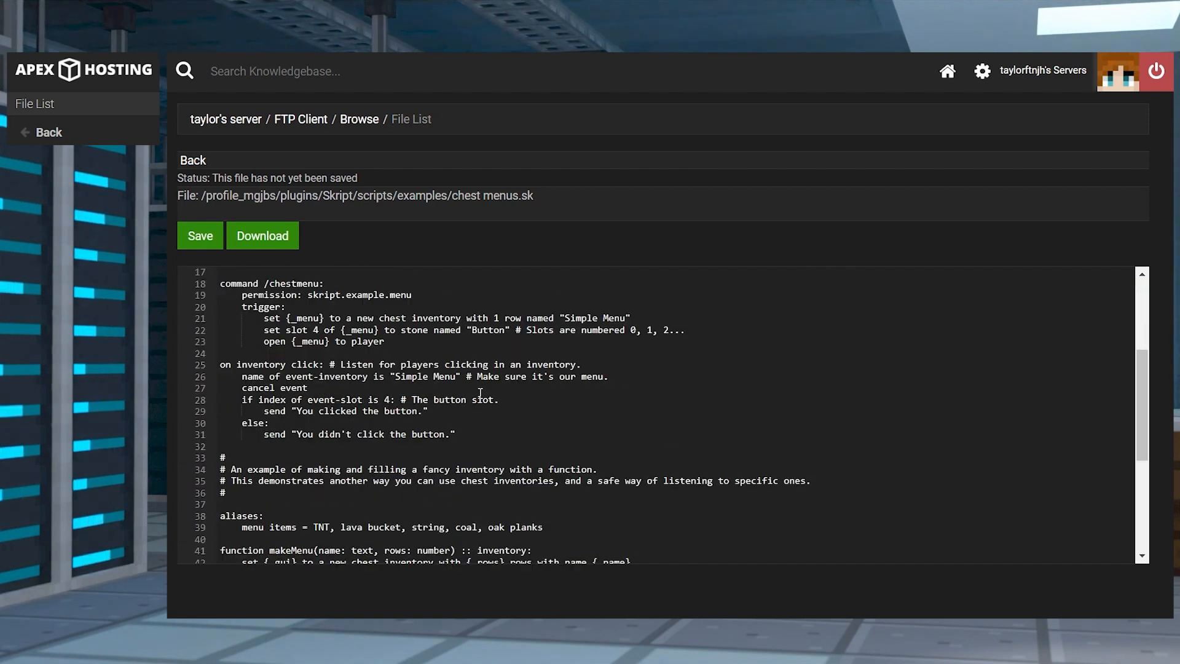
pyautogui.scroll(-2, 479, 394)
pyautogui.scroll(-2, 480, 394)
pyautogui.scroll(-2, 480, 394)
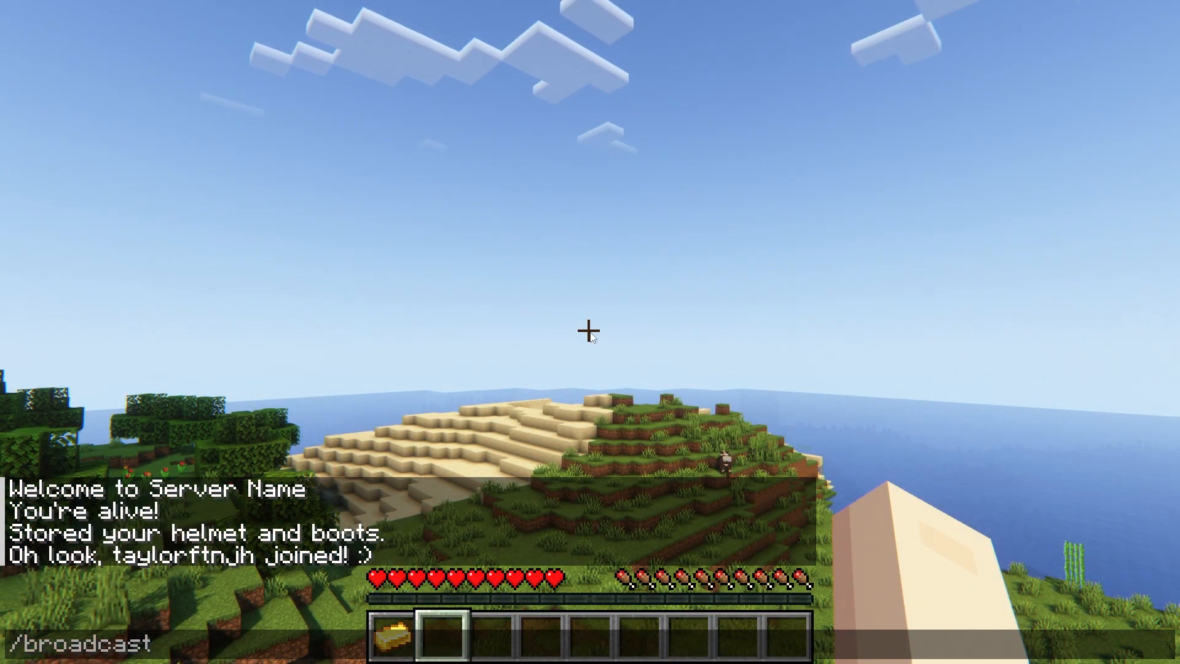
pyautogui.write('hello w')
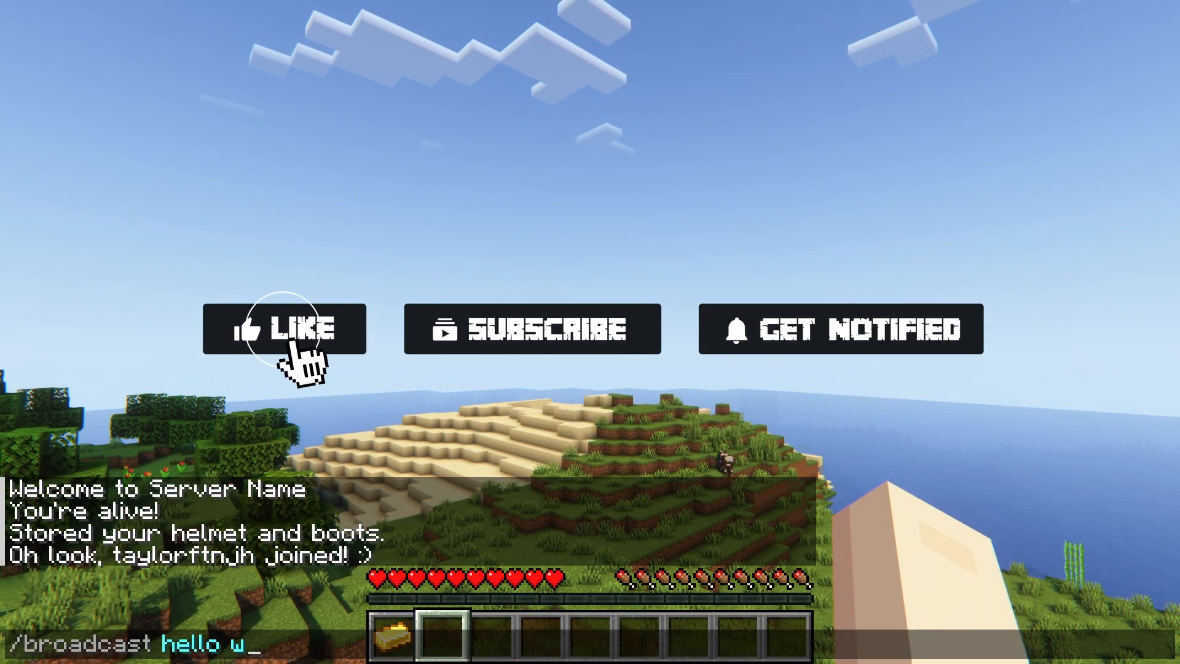
pyautogui.press('BackSpace')
pyautogui.write('everyone!')
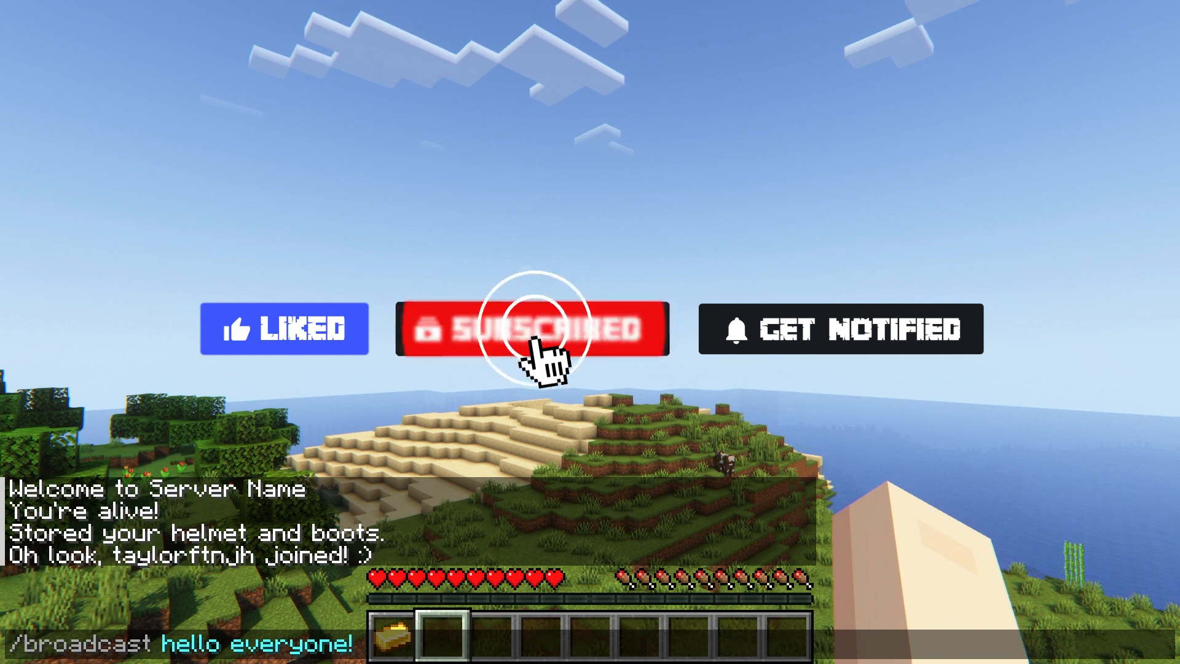
# Step: Broadcast 'hello everyone!' in-game, then return to the panel's scripts folder listing
pyautogui.press('Return')
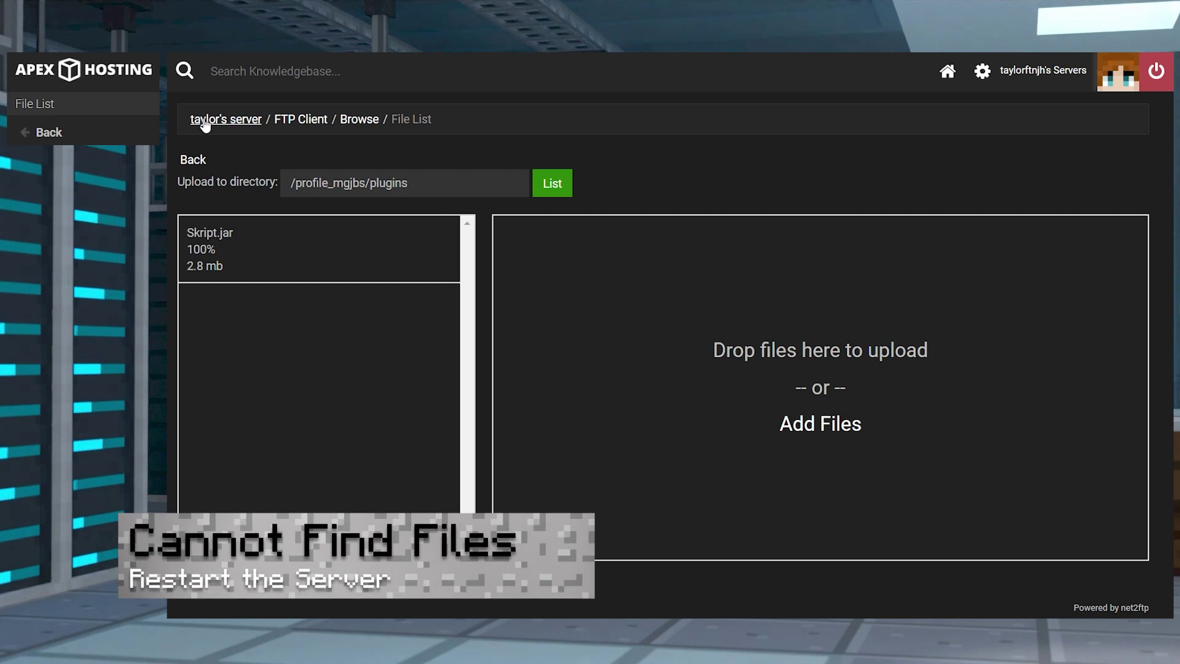
pyautogui.click(212, 120)
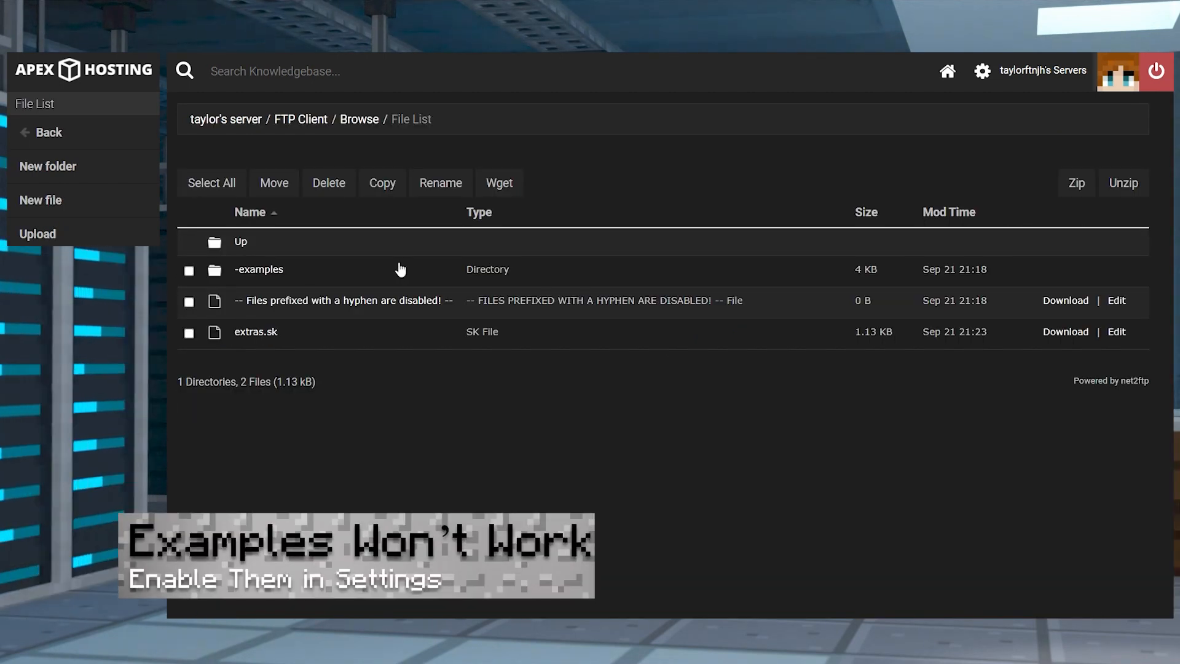
# Step: Rename the -examples folder to examples, then review the /home block in commands.sk
pyautogui.click(189, 272)
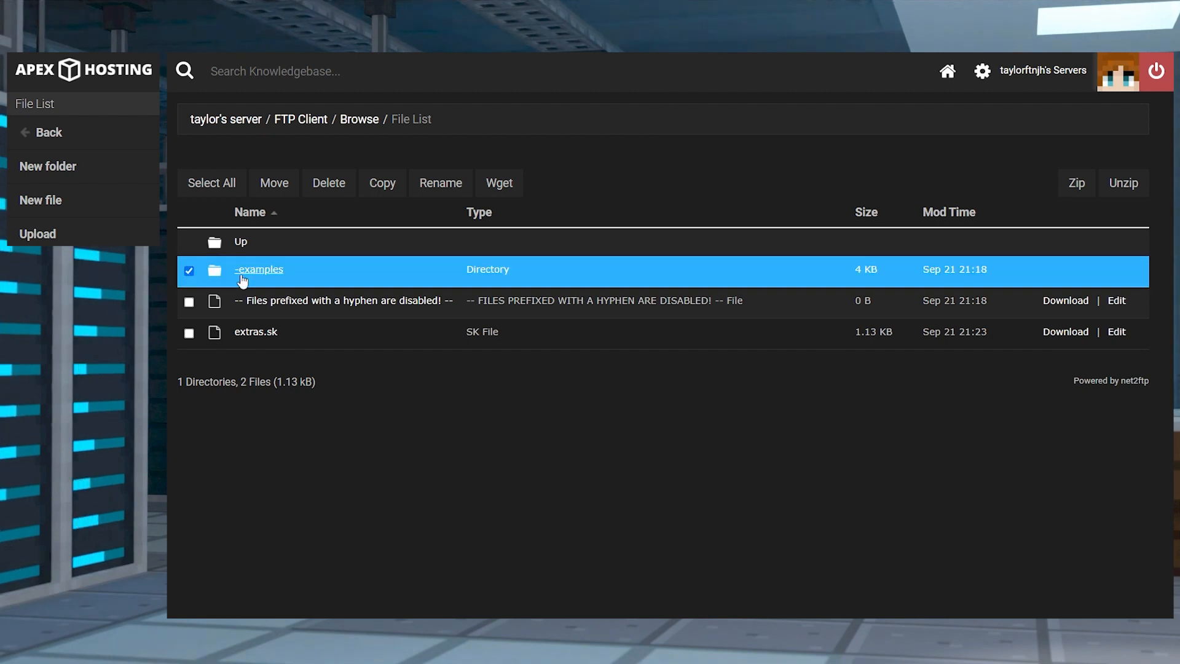
pyautogui.click(450, 191)
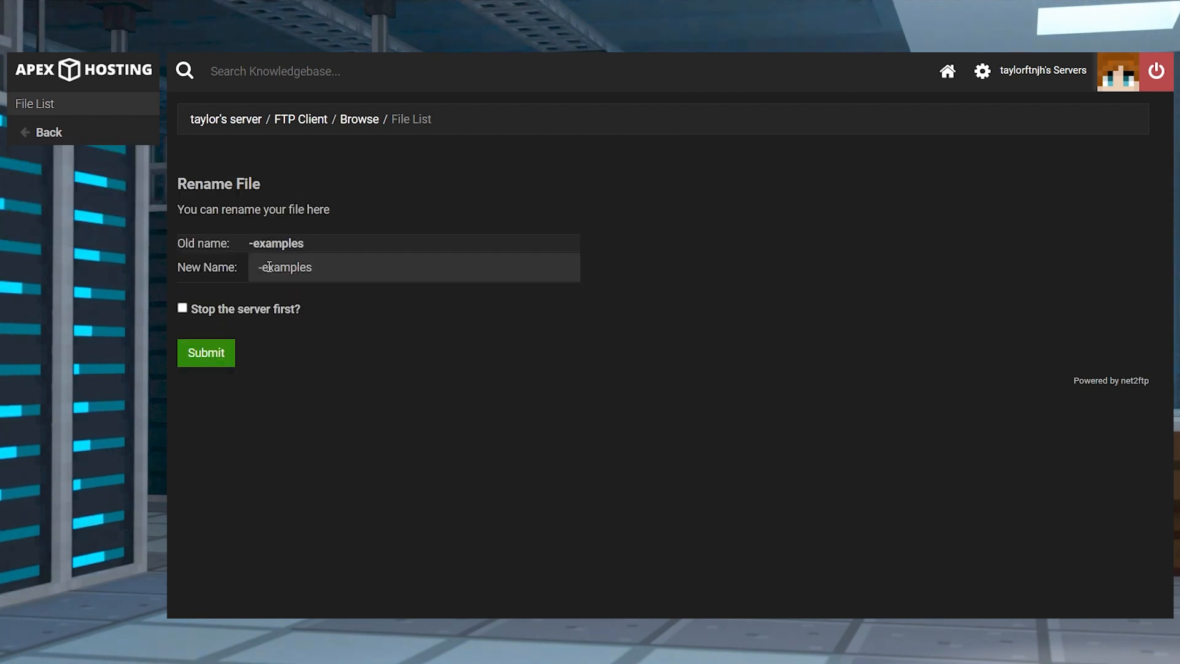
pyautogui.click(262, 269)
pyautogui.press('BackSpace')
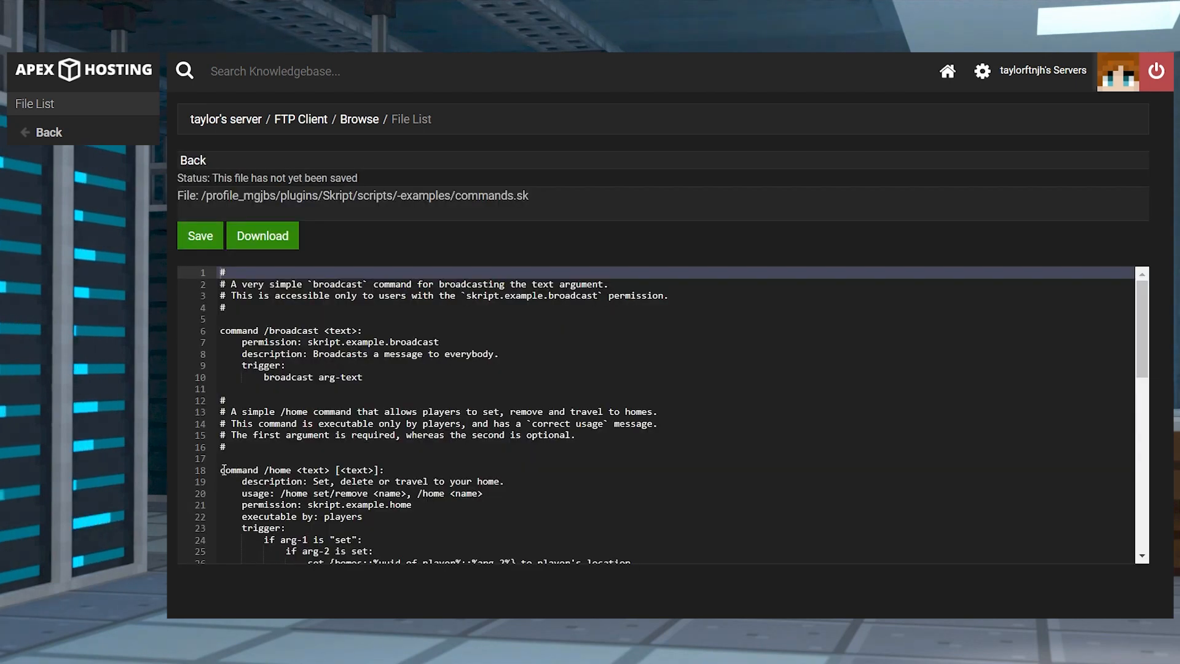
pyautogui.moveTo(221, 470); pyautogui.dragTo(625, 289)
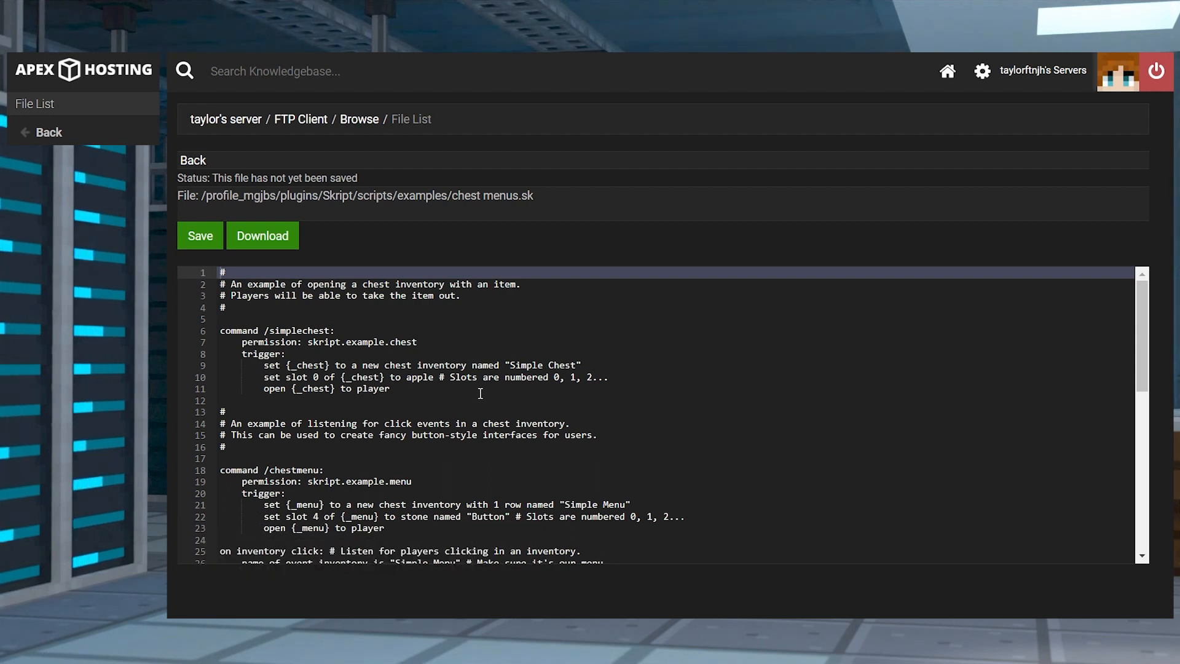
pyautogui.scroll(-3, 479, 394)
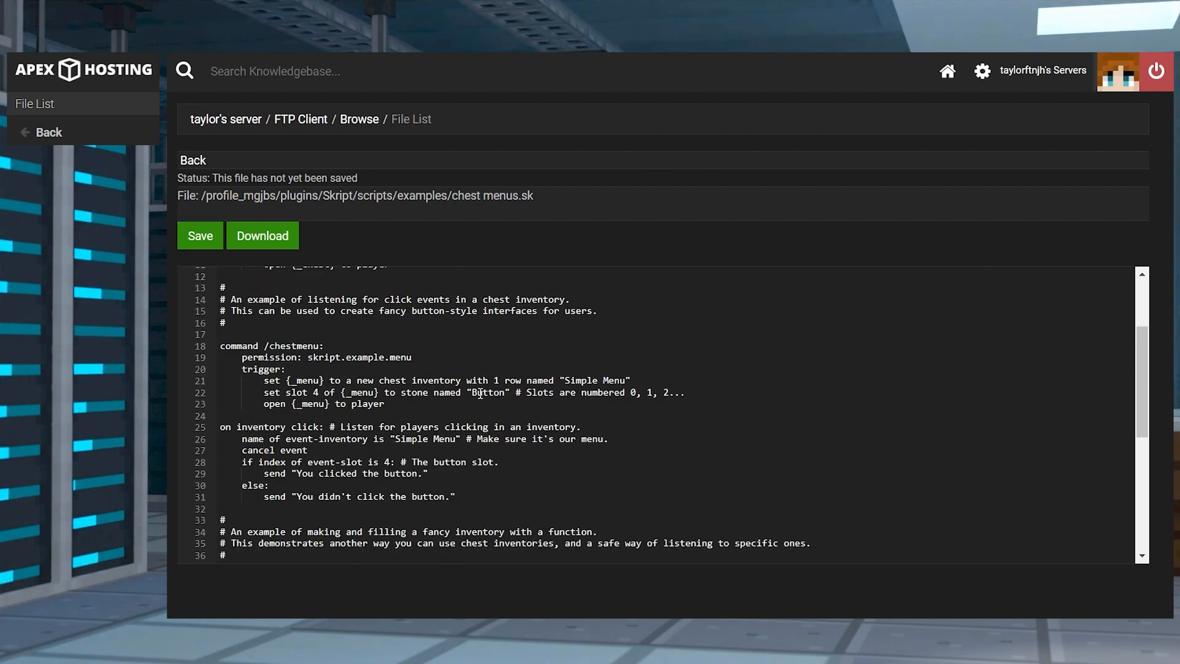
pyautogui.scroll(-3, 480, 394)
pyautogui.scroll(-3, 480, 394)
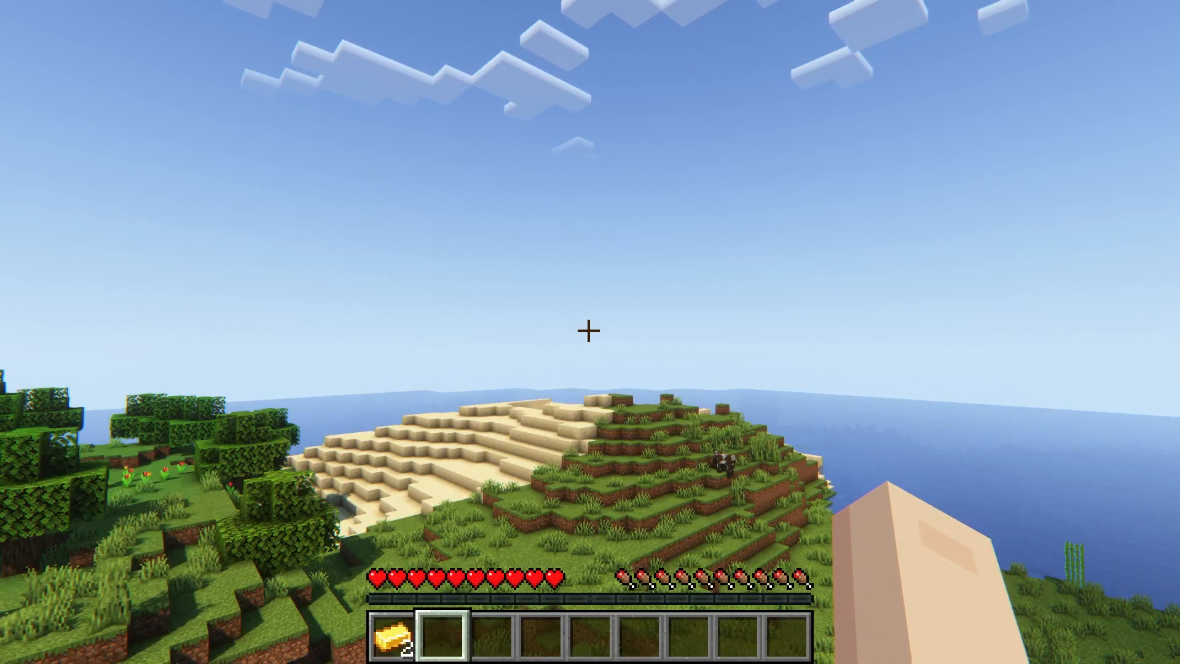
# Step: Run /item diamond sword in chat to receive a Diamond Sword
pyautogui.press('/')
pyautogui.write('i')
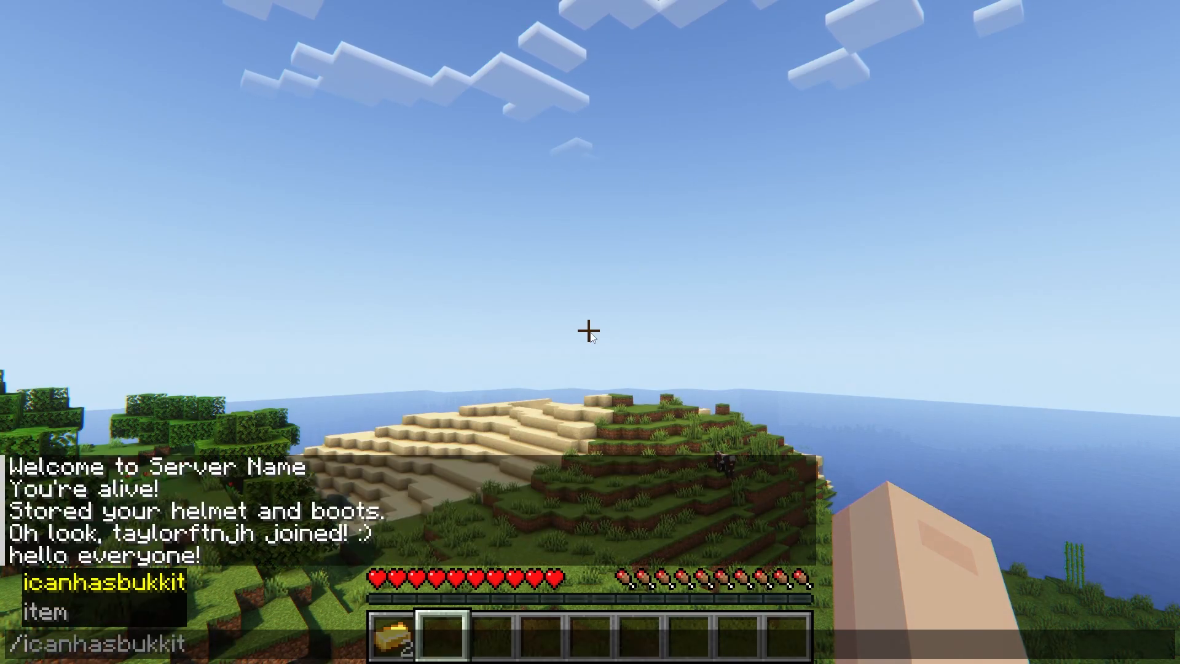
pyautogui.write('tem')
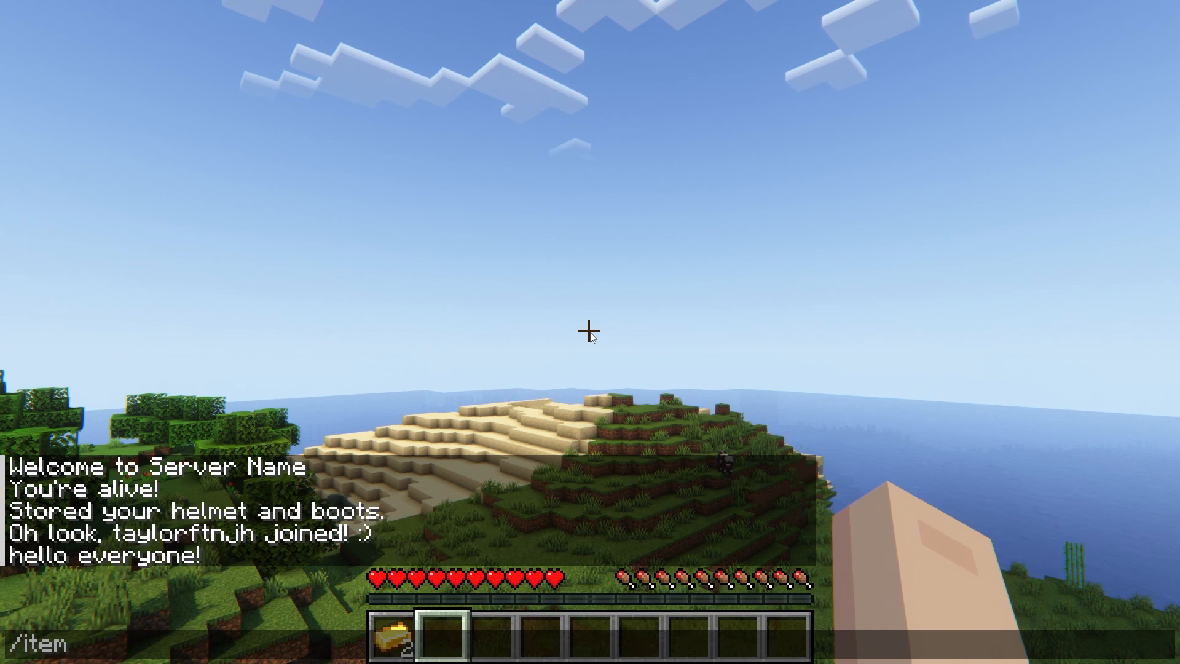
pyautogui.write(' diamond sword')
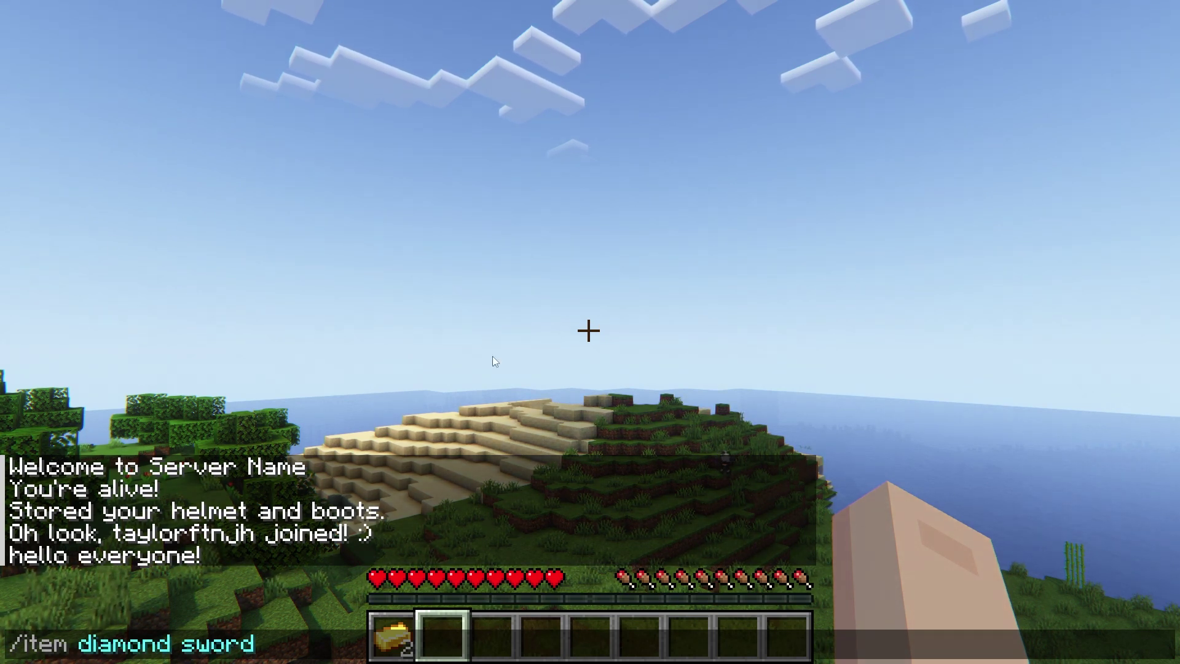
pyautogui.press('Return')
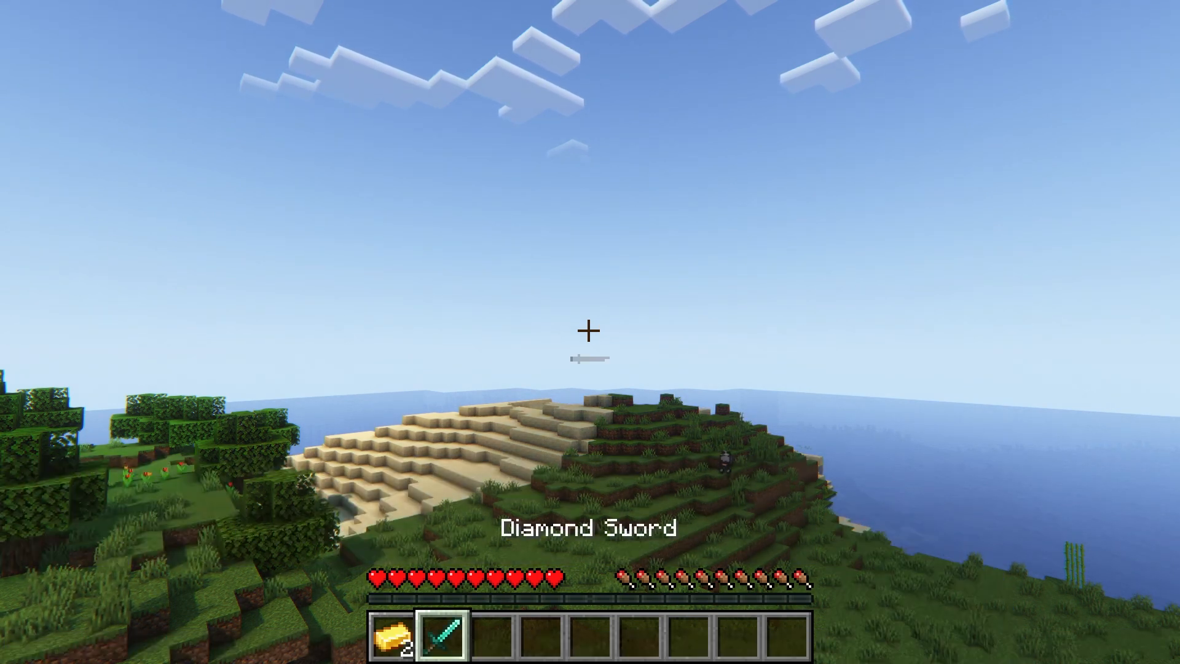